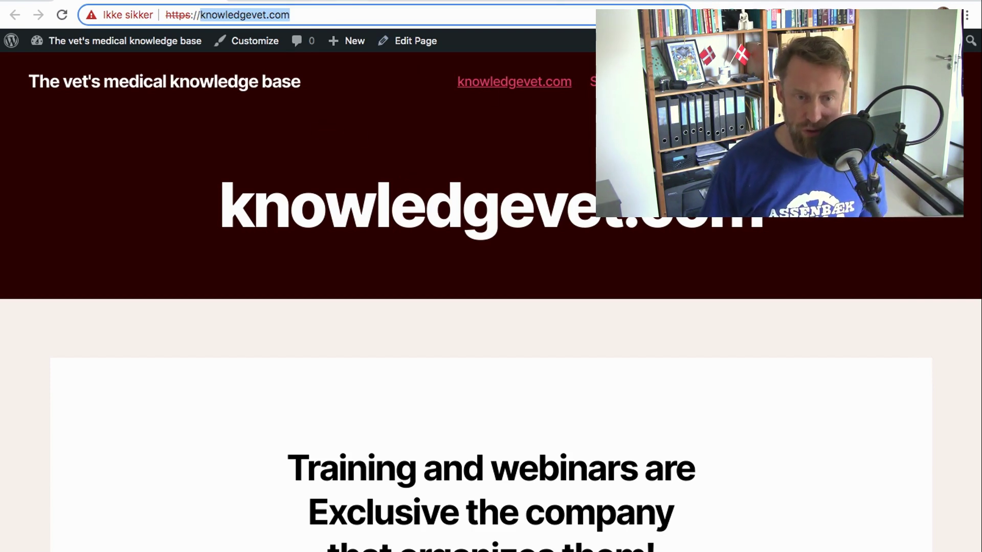
Switch to Google Analytics and open the administration settings of the Example account.
click(309, 2)
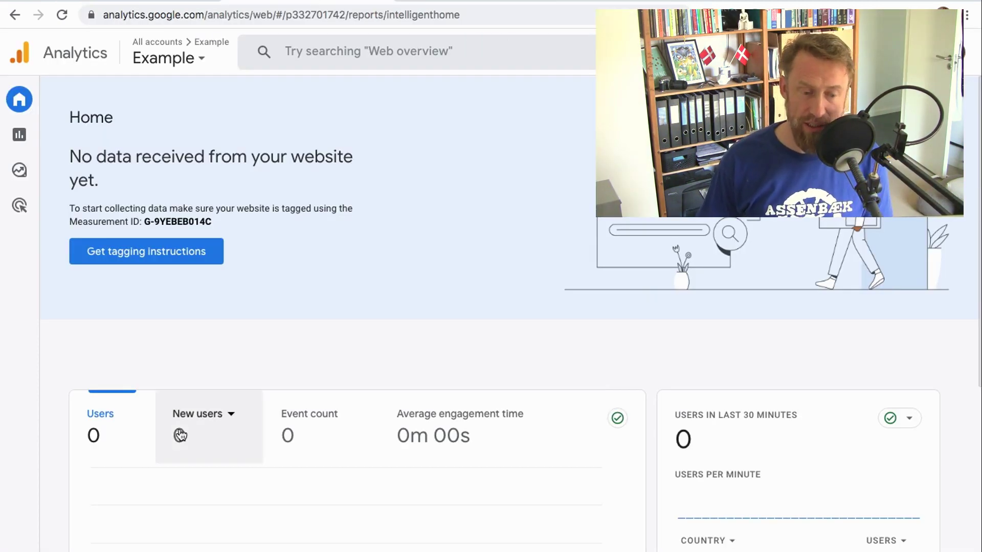
mouse_move(20, 460)
scroll(59, 528, down, 2)
click(56, 523)
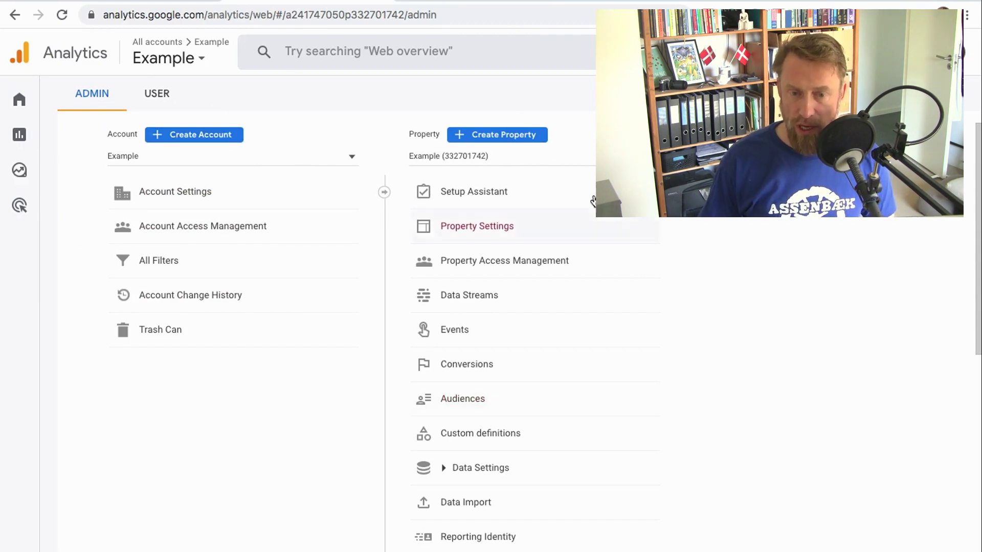
Create a new property named knowledgevet.com, leaving the time zone and currency at their defaults, and continue to the business details.
click(517, 136)
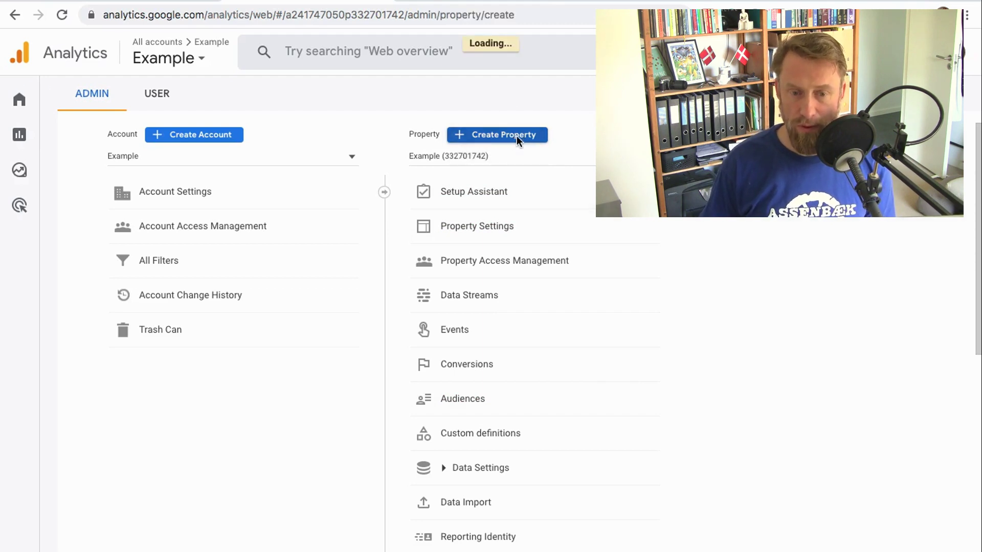
click(319, 386)
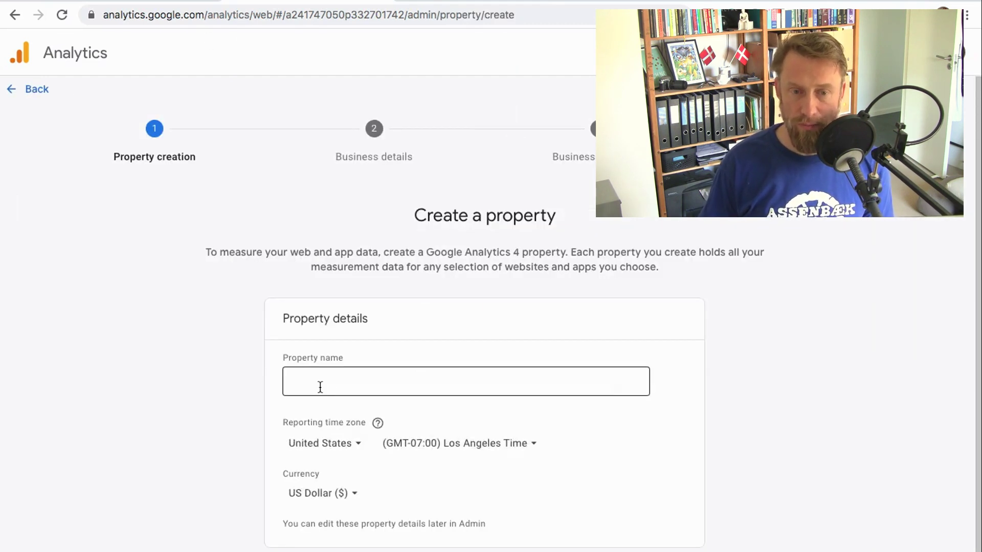
text(knowledgevet.com)
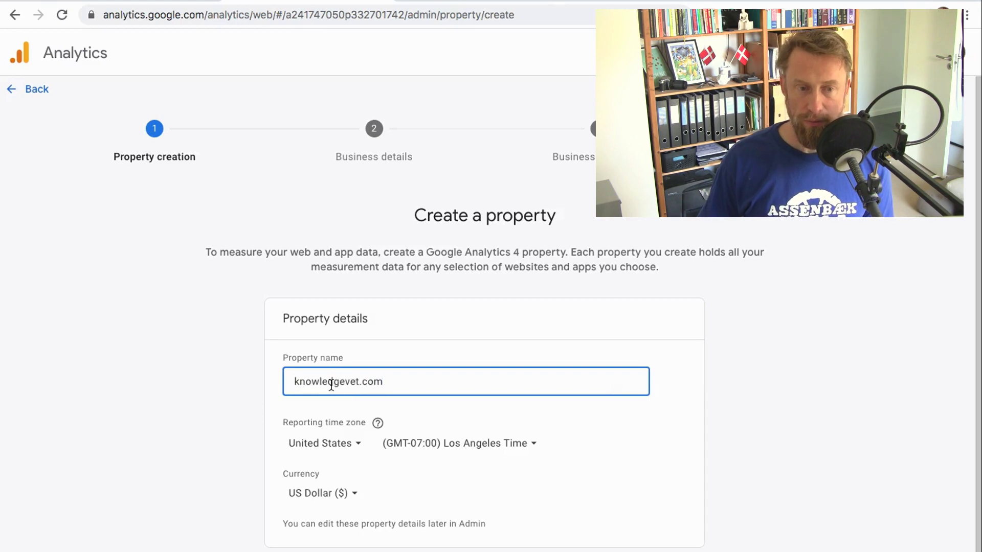
scroll(404, 471, down, 1)
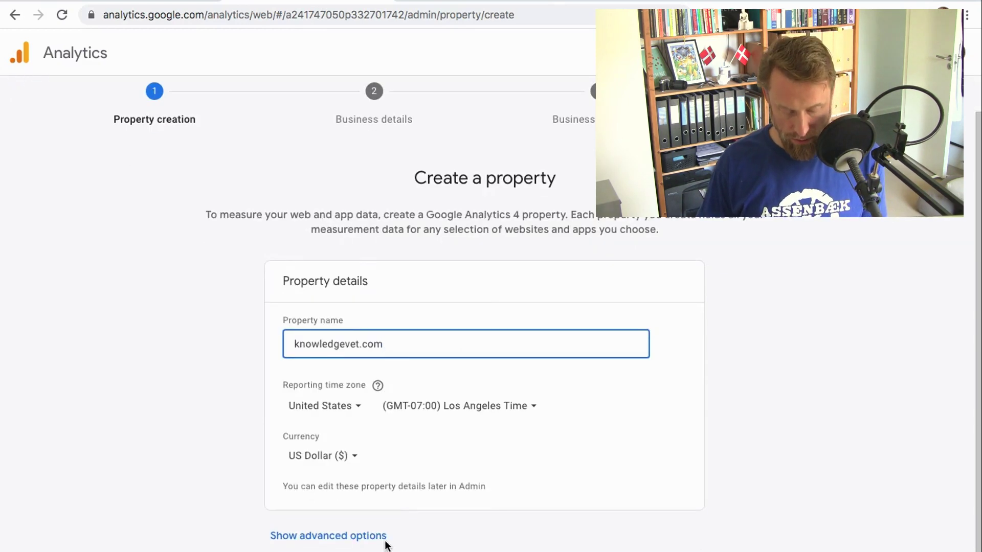
key(Return)
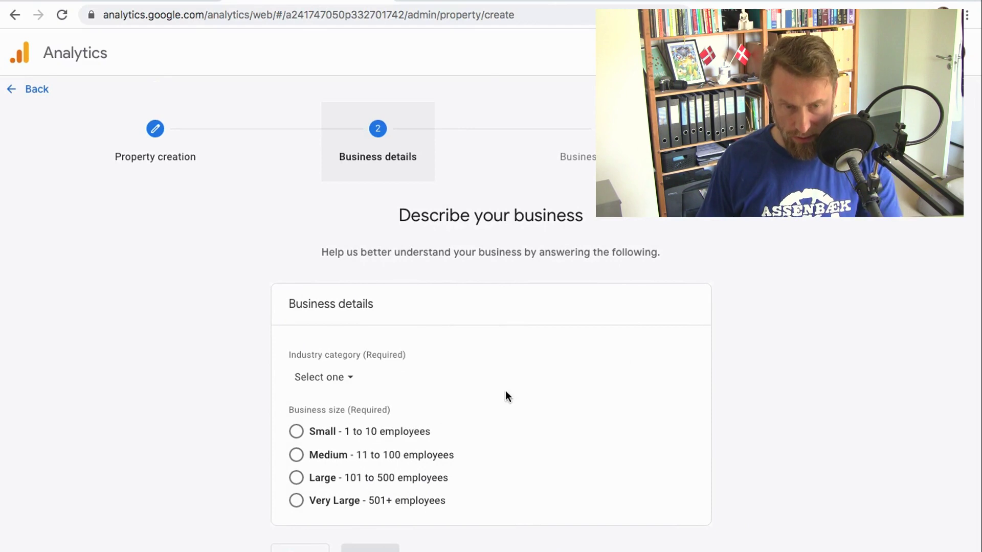
Describe the business as Small in the Jobs & Education category, choose Generate leads as the objective, and create the property.
click(313, 431)
click(319, 377)
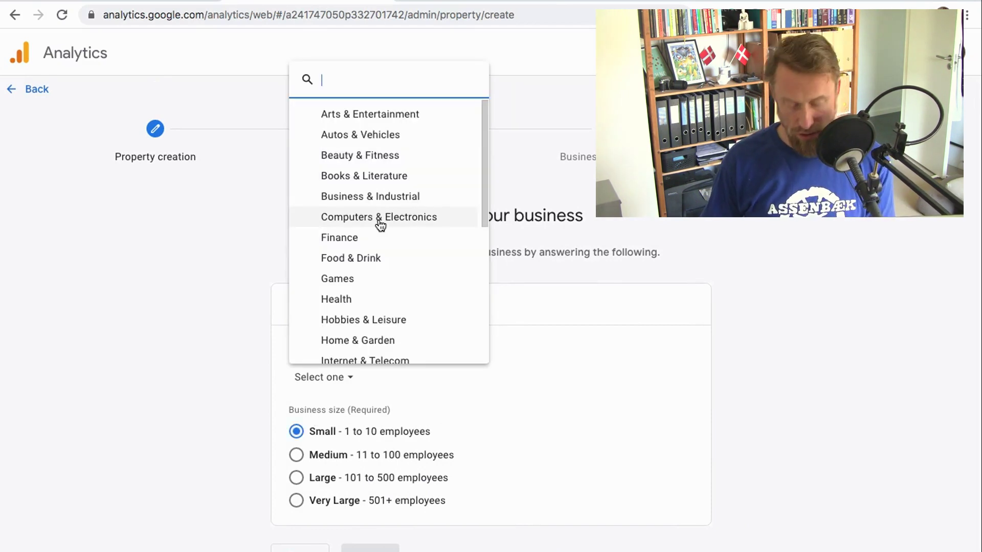
text(edu)
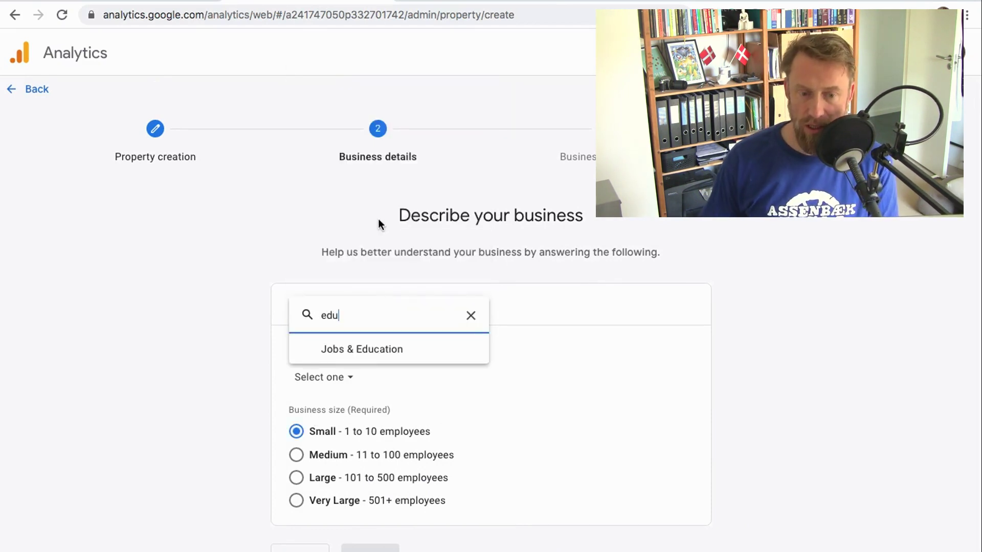
click(345, 349)
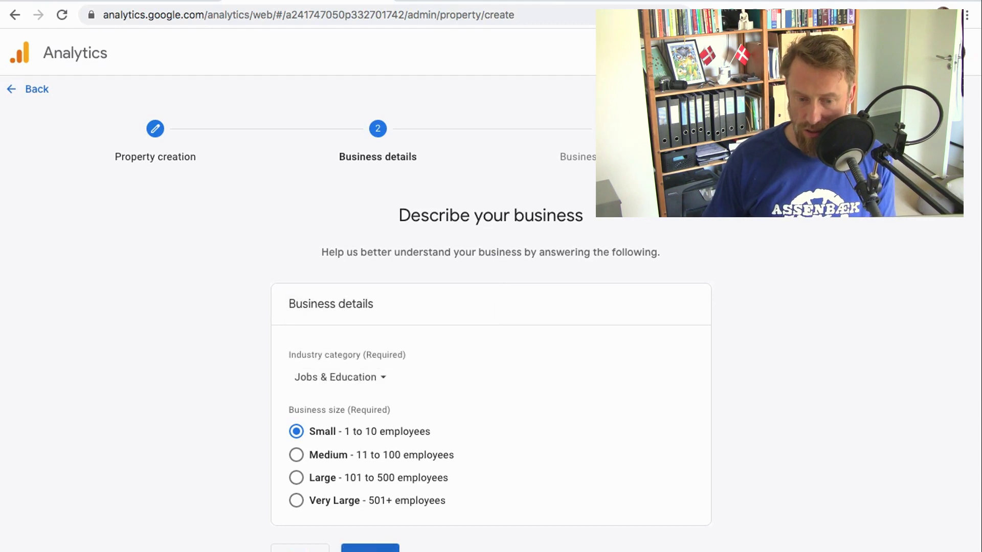
click(370, 547)
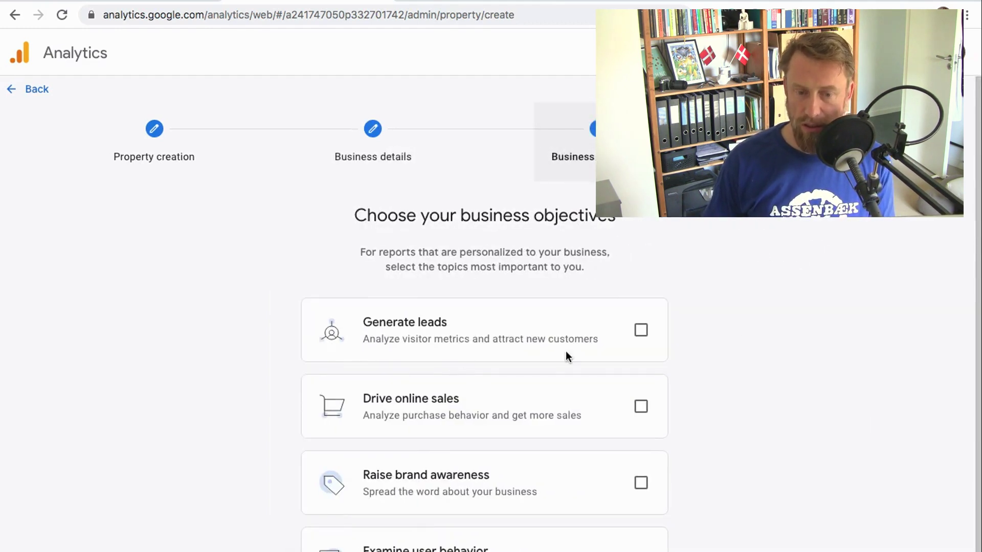
click(642, 330)
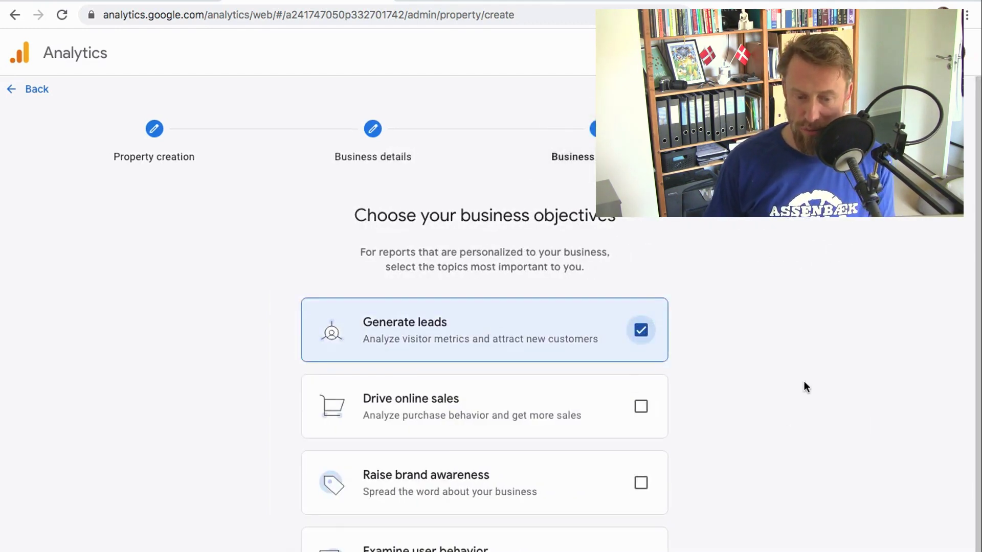
scroll(742, 415, down, 2)
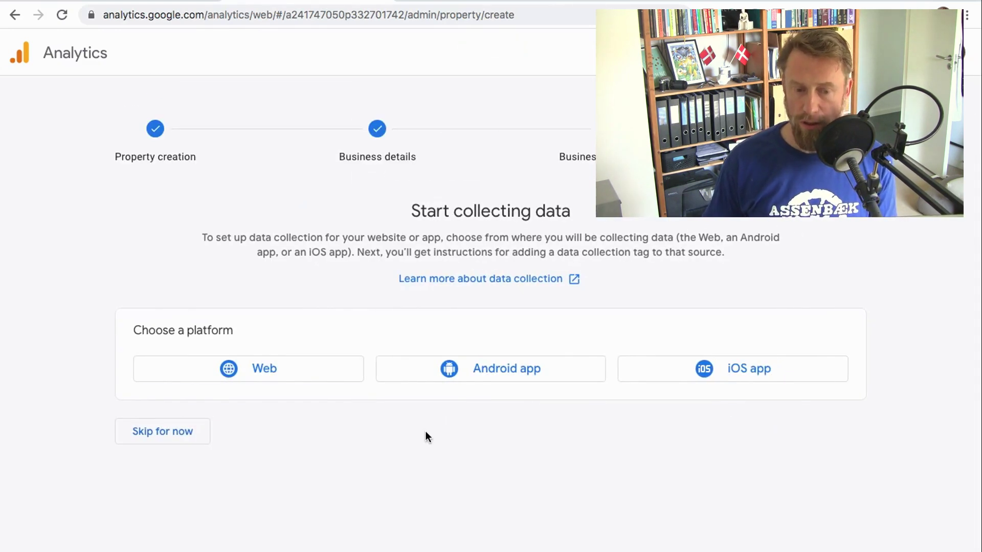
click(274, 370)
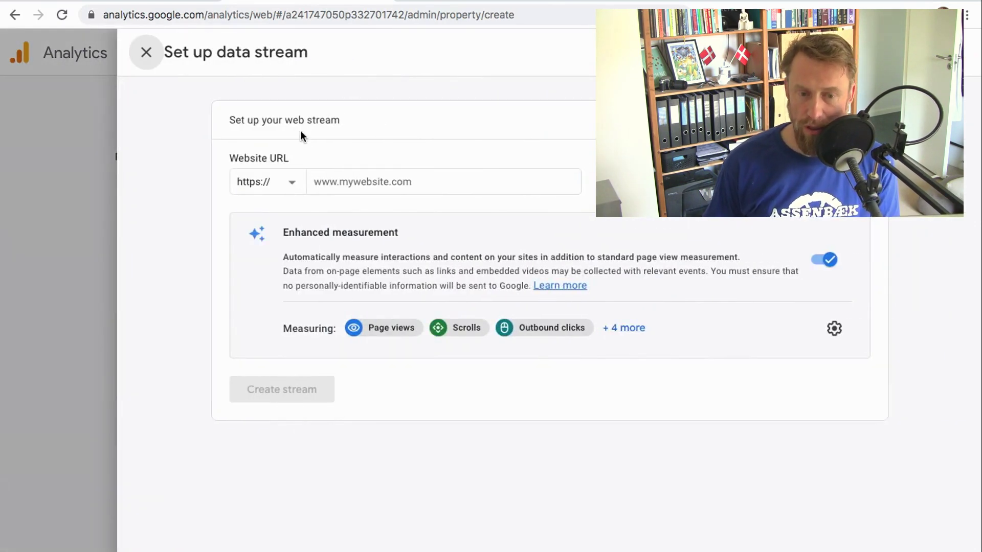
click(340, 182)
text(knowledgejet.com)
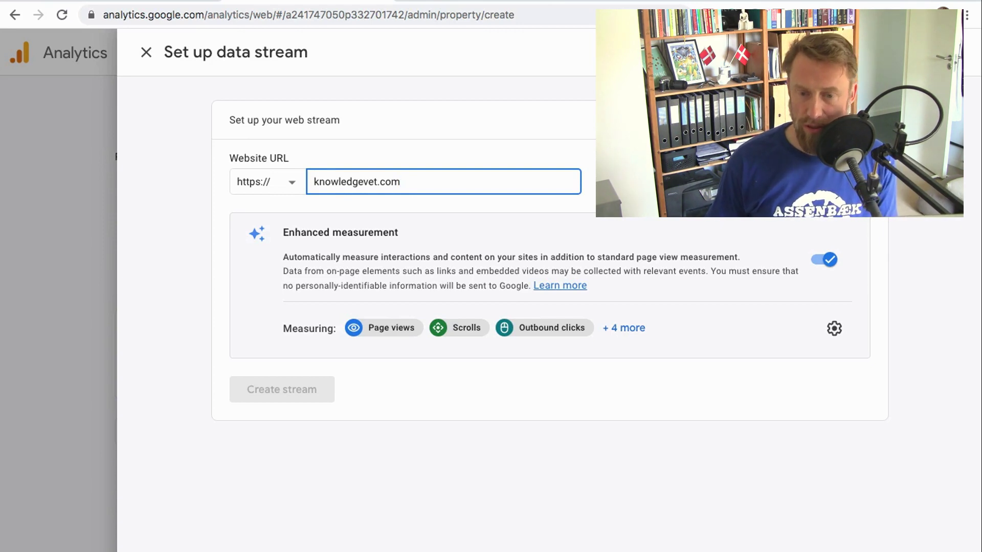
click(716, 210)
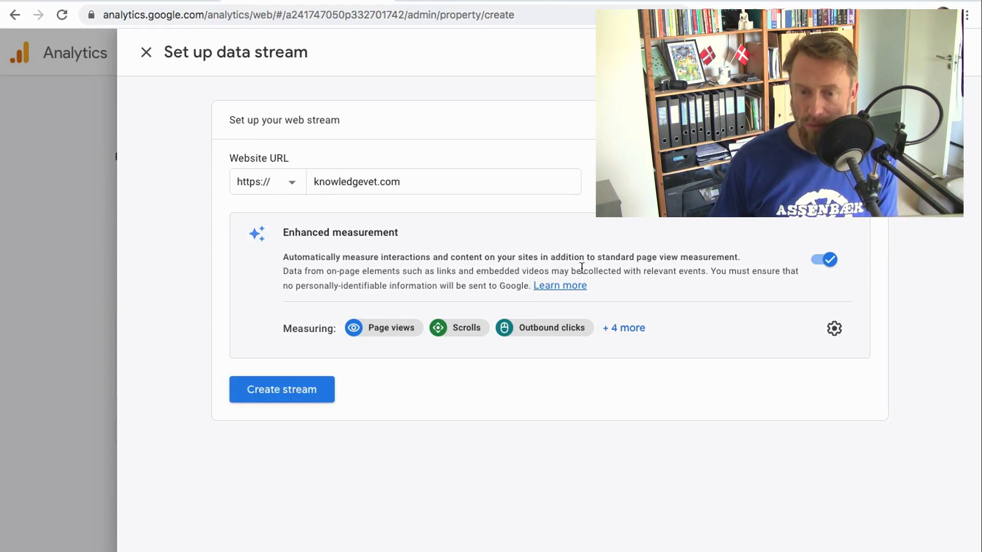
click(309, 390)
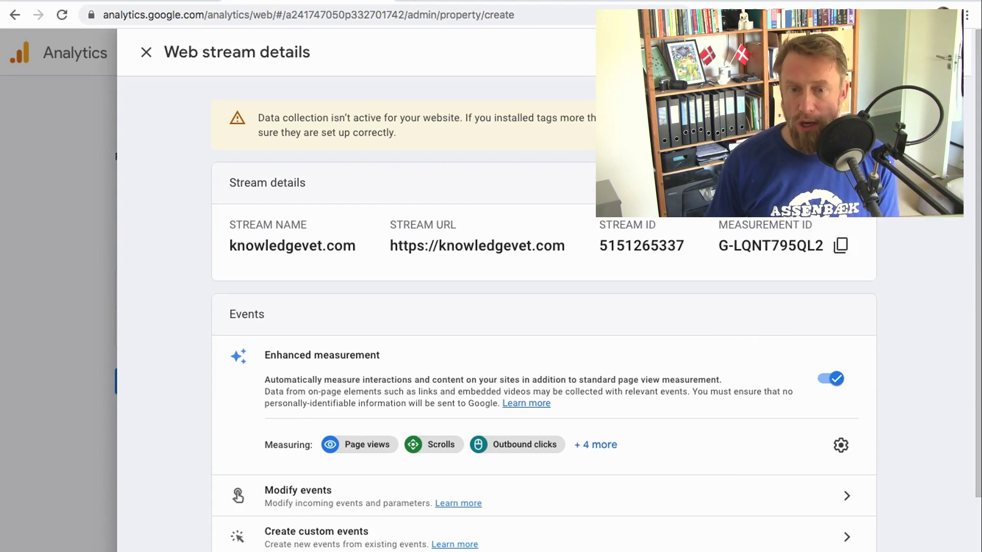
Switch to the Google Analytics 4 script web page and copy the complete Google tag (gtag.js) code block.
click(504, 1)
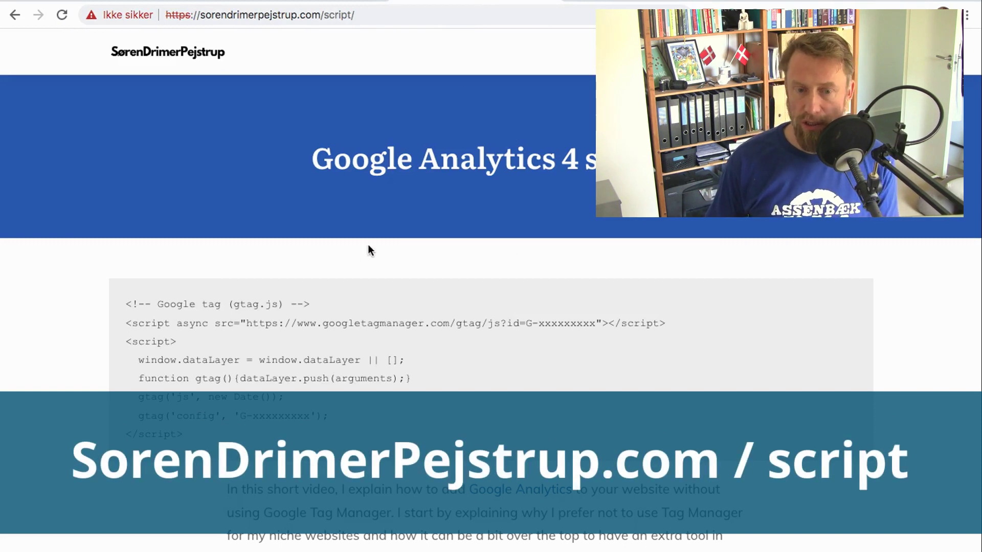
triple_click(132, 339)
key(ctrl+c)
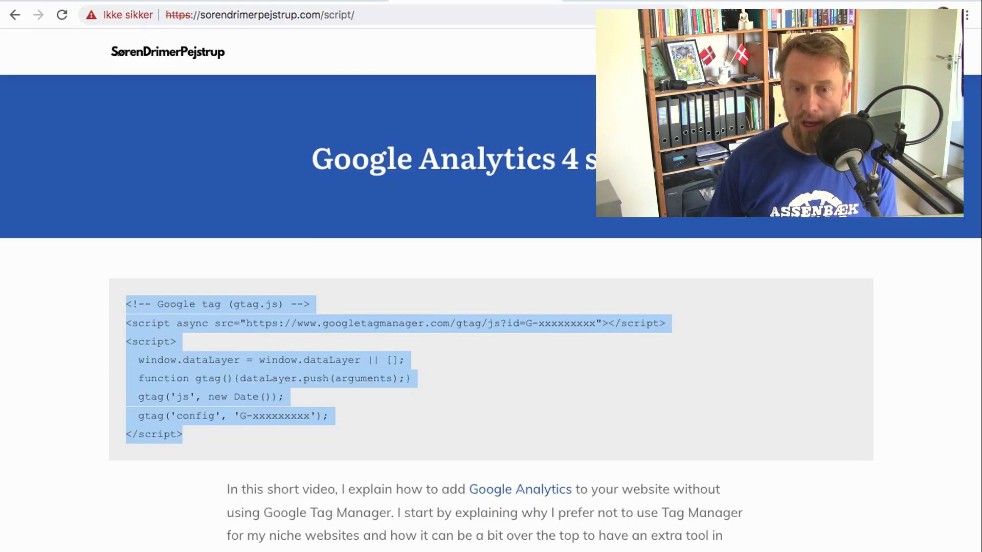
Switch to the knowledgevet.com WordPress dashboard and open the Theme Header (header.php) in the Theme File Editor.
click(644, 2)
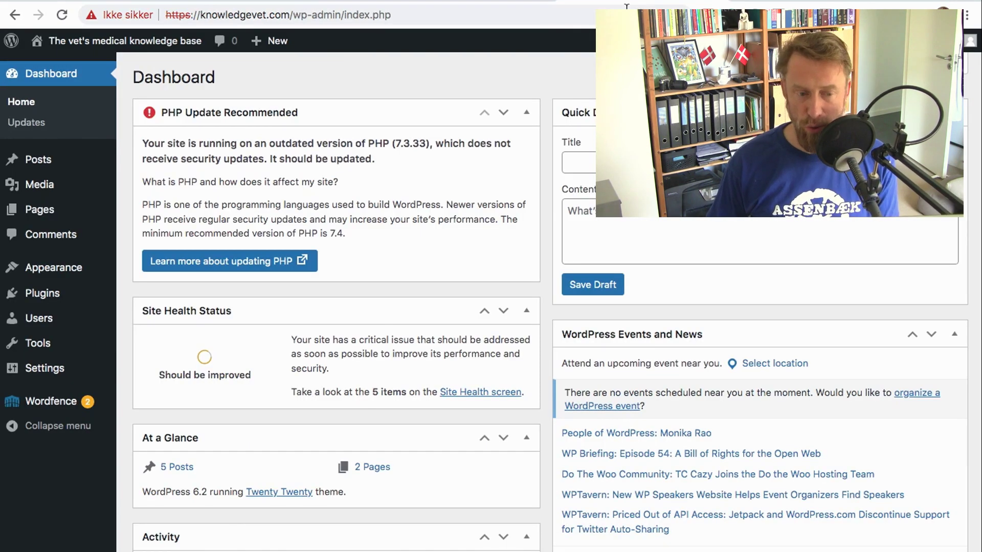
mouse_move(76, 270)
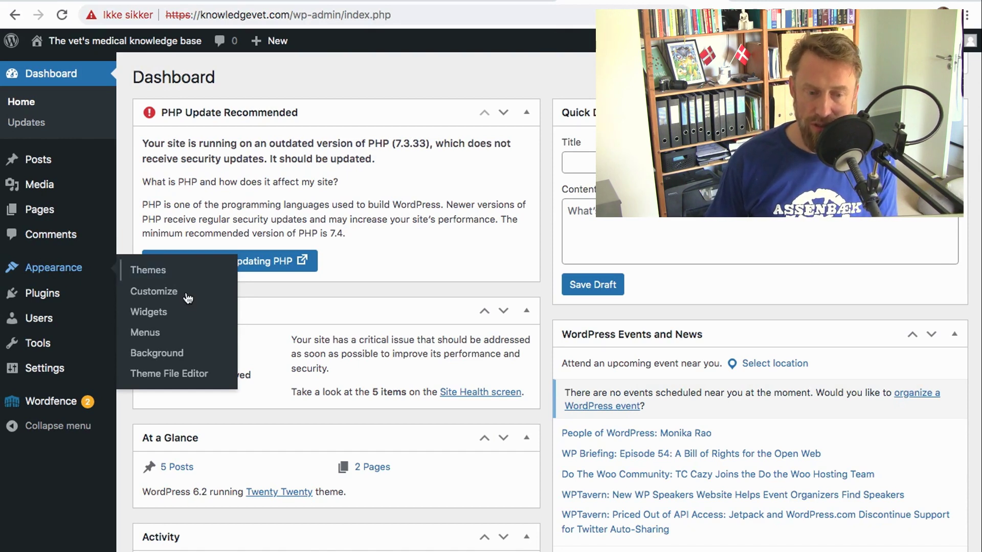
click(181, 379)
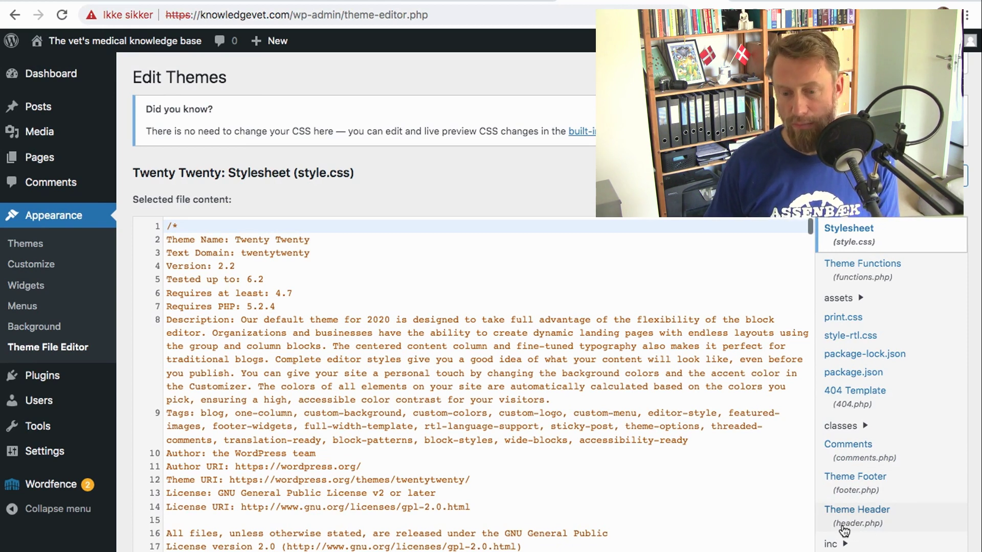
click(868, 520)
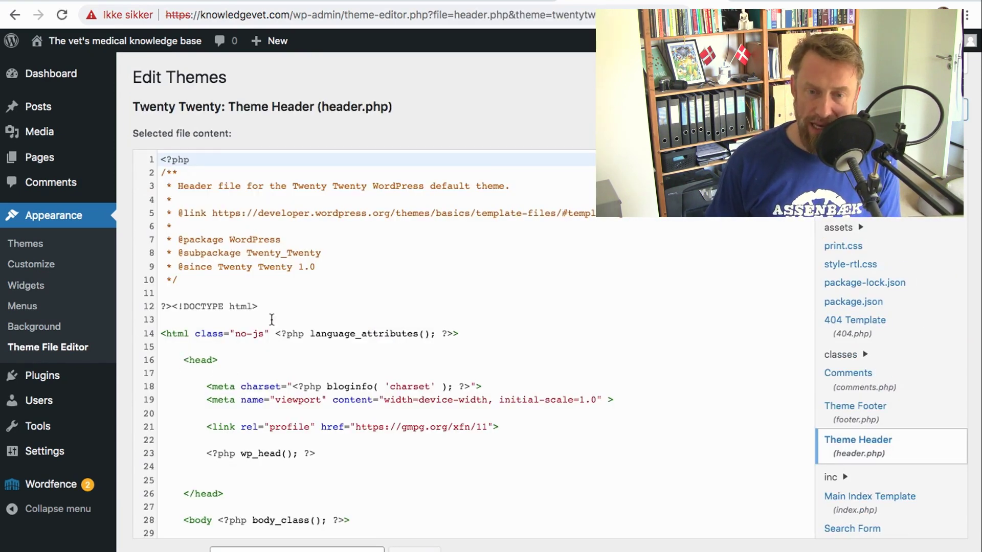
Paste the copied Google tag script into header.php between the wp_head call and the closing head tag.
click(199, 359)
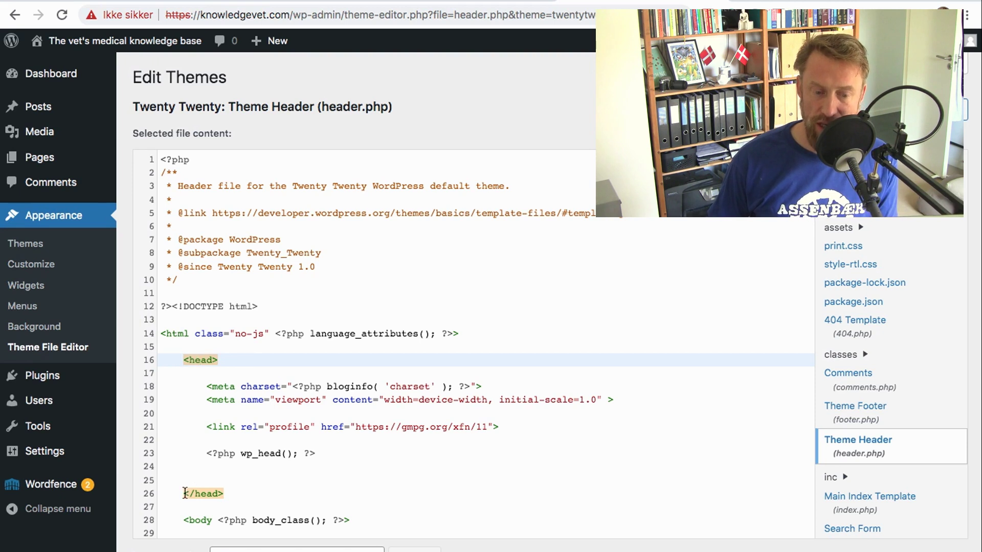
click(216, 469)
key(Return)
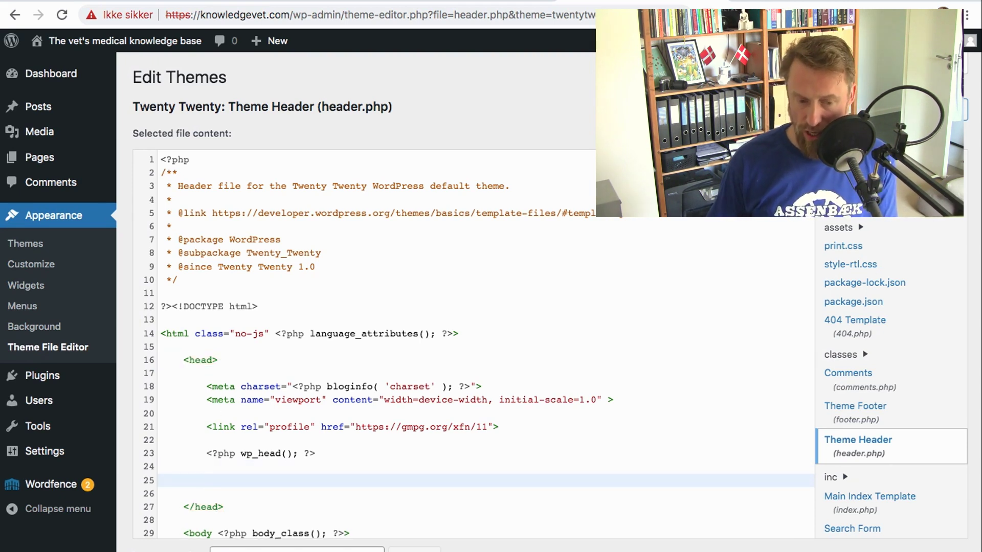
key(ctrl+v)
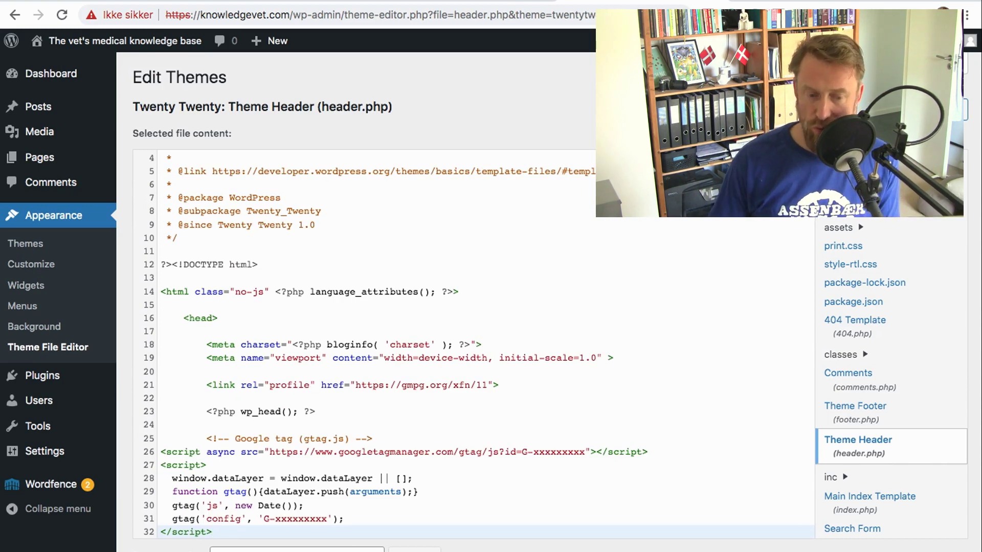
scroll(390, 394, down, 3)
key(Return)
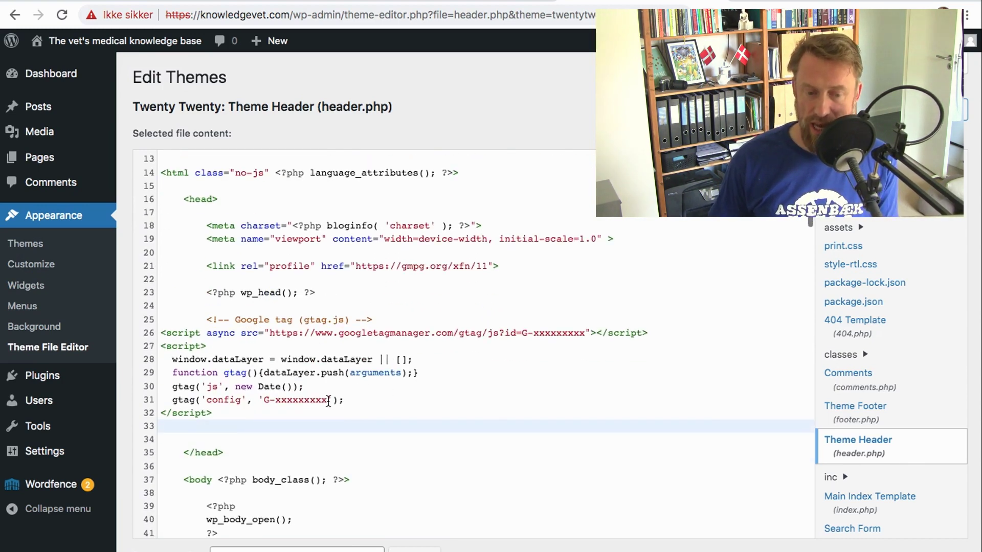
Replace the G-xxxxxxxxx placeholder in the gtag config line with the measurement ID copied from the Analytics web stream details.
drag(328, 400, 266, 401)
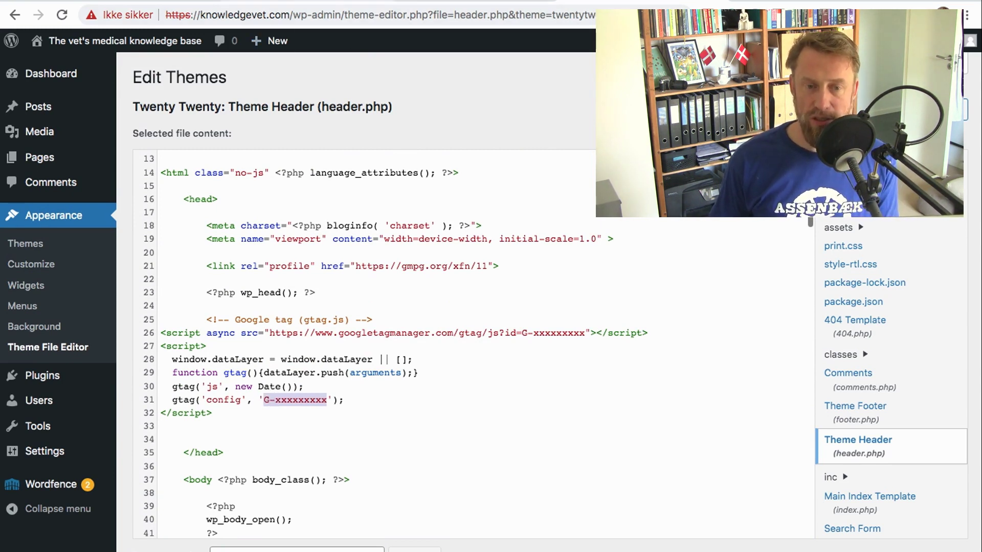
click(327, 0)
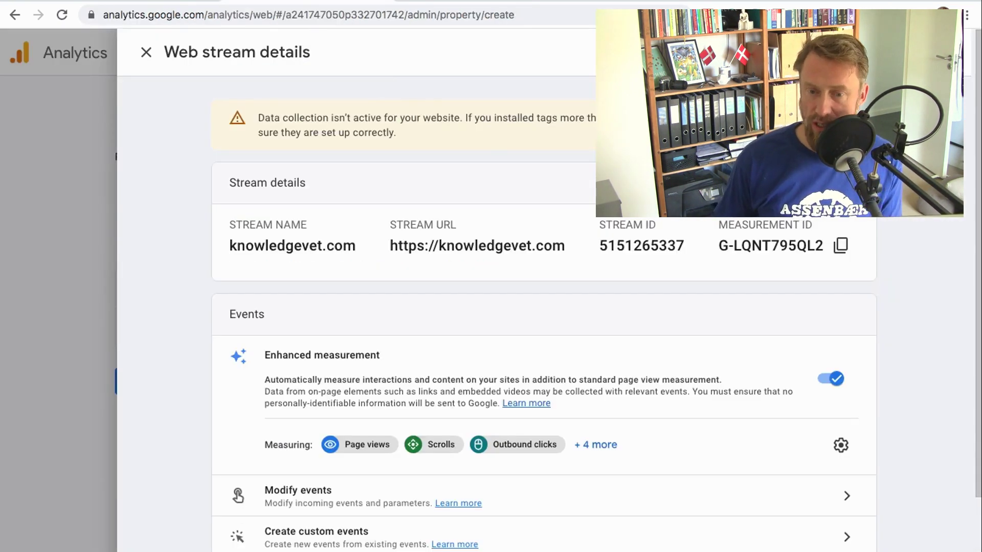
click(852, 254)
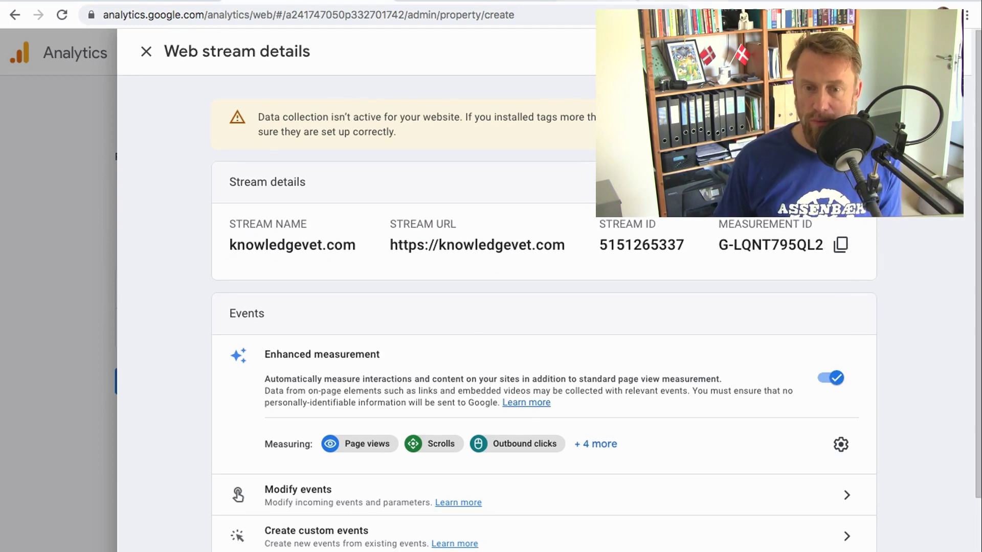
click(641, 6)
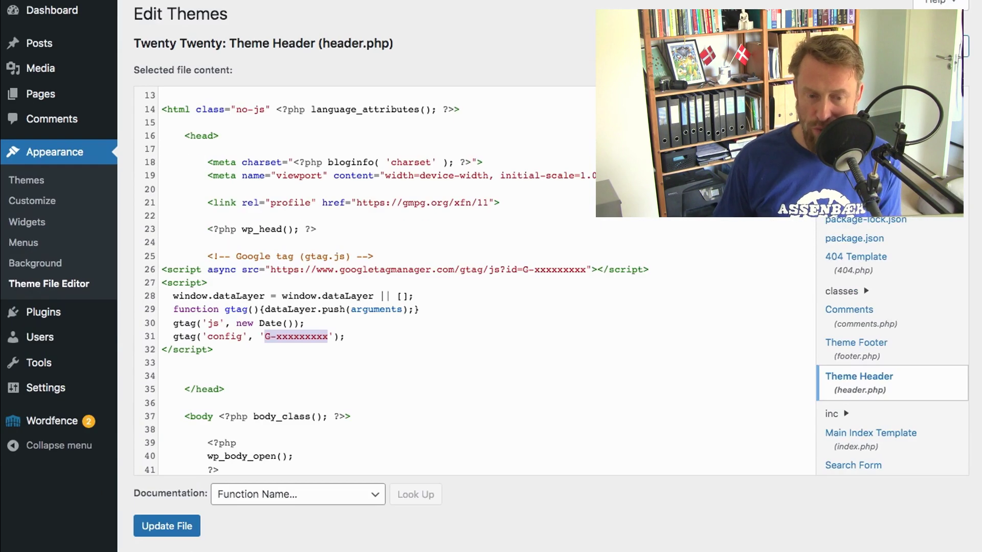
key(ctrl+v)
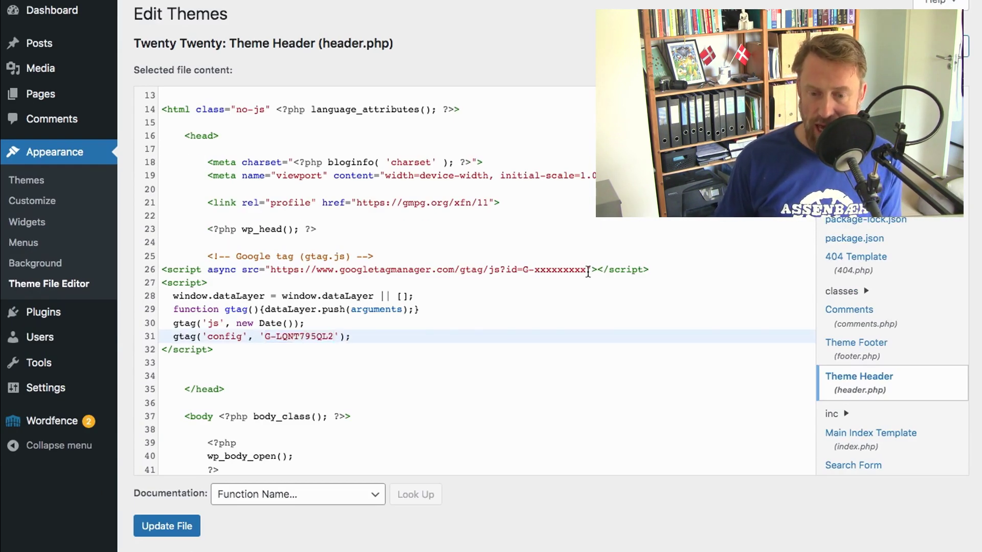
Replace the placeholder ID in the googletagmanager script URL with the same measurement ID and save header.php.
drag(588, 272, 522, 266)
key(ctrl+v)
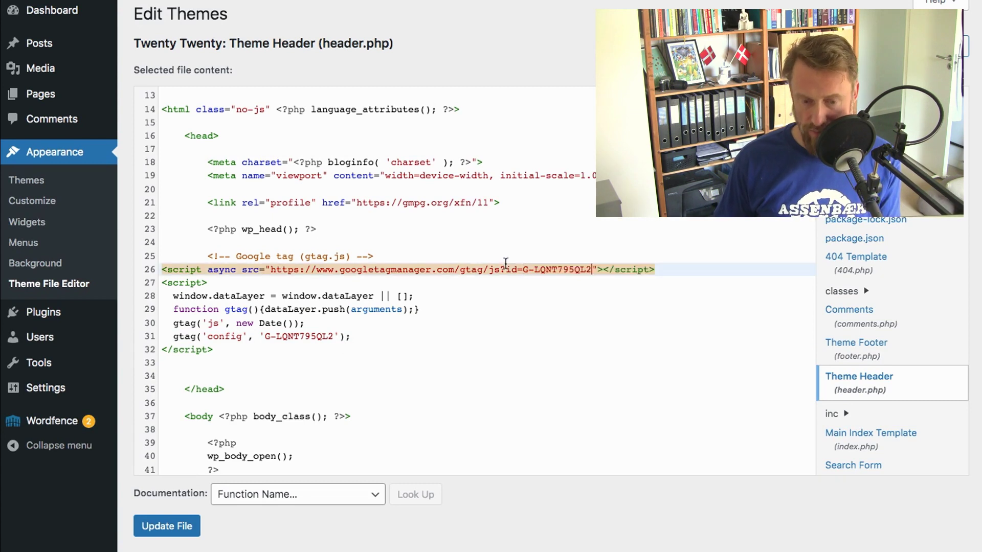
click(169, 527)
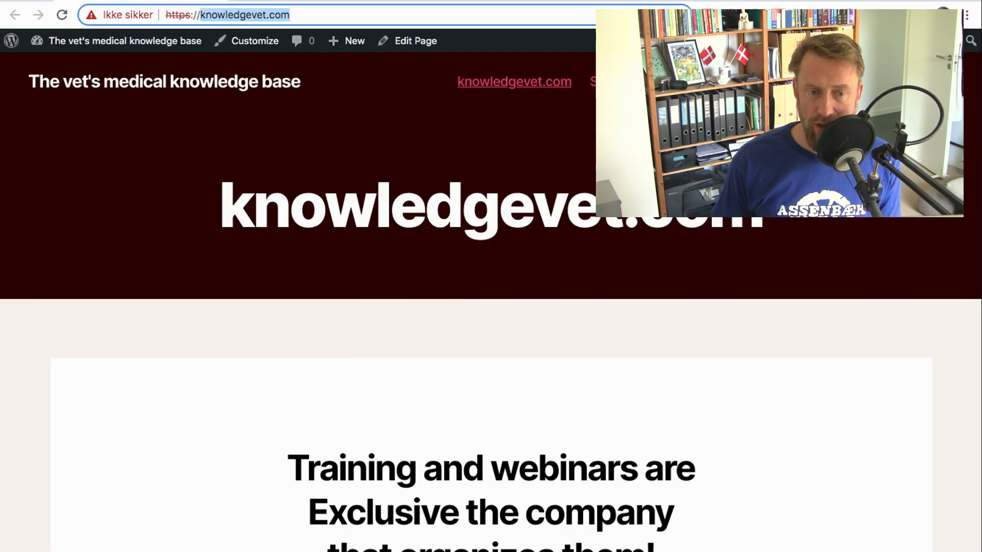
mouse_move(324, 39)
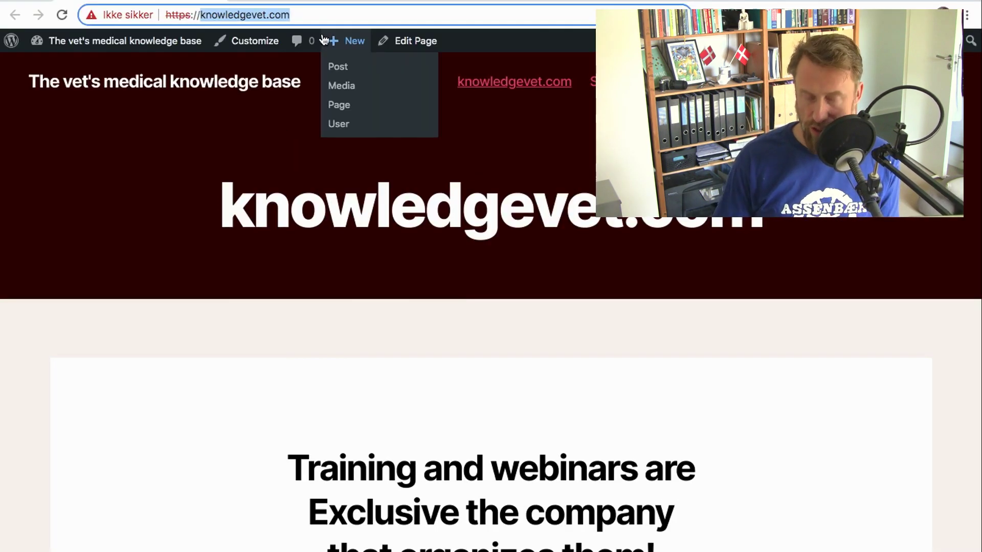
Load the knowledgevet.com homepage and finish the Analytics property setup to check the users by country in the last 30 minutes.
key(Return)
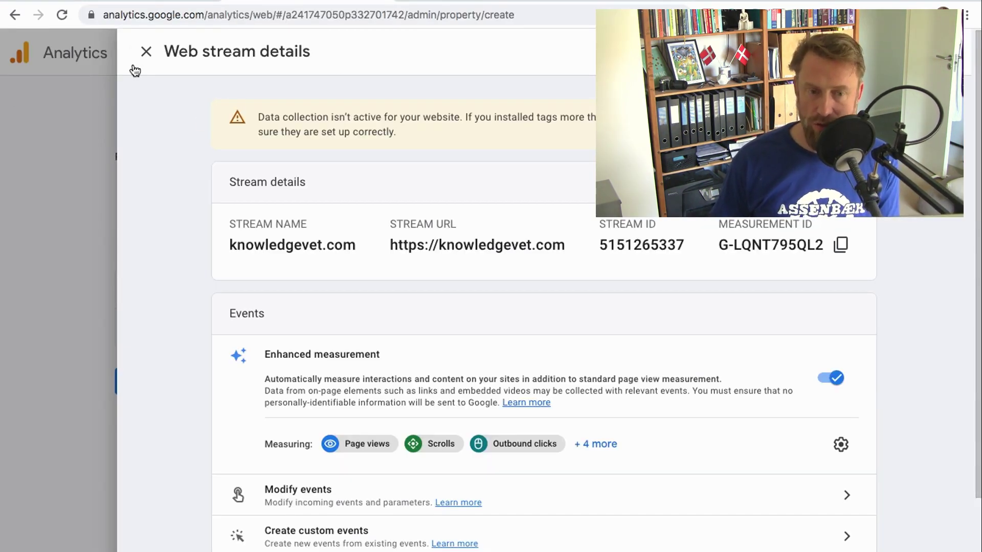
click(145, 52)
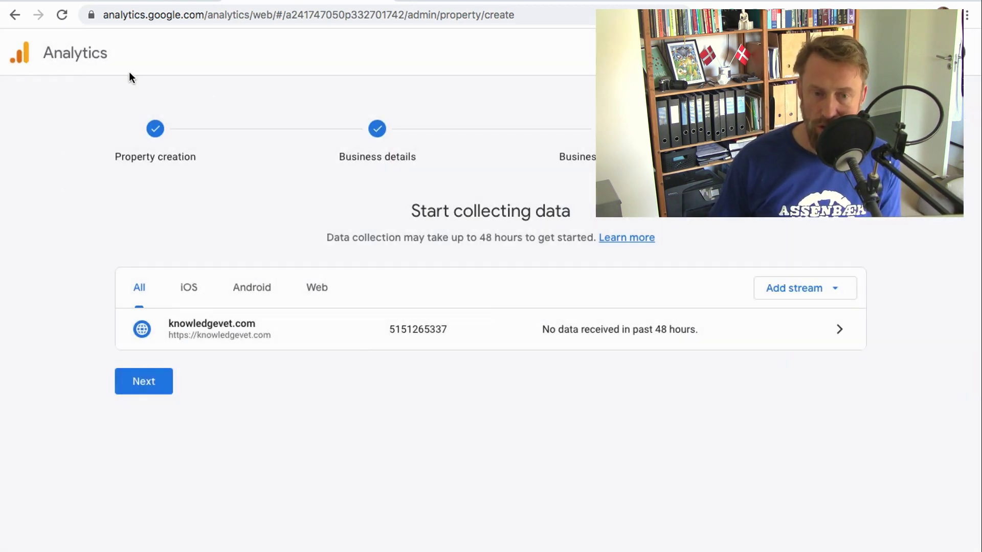
click(170, 392)
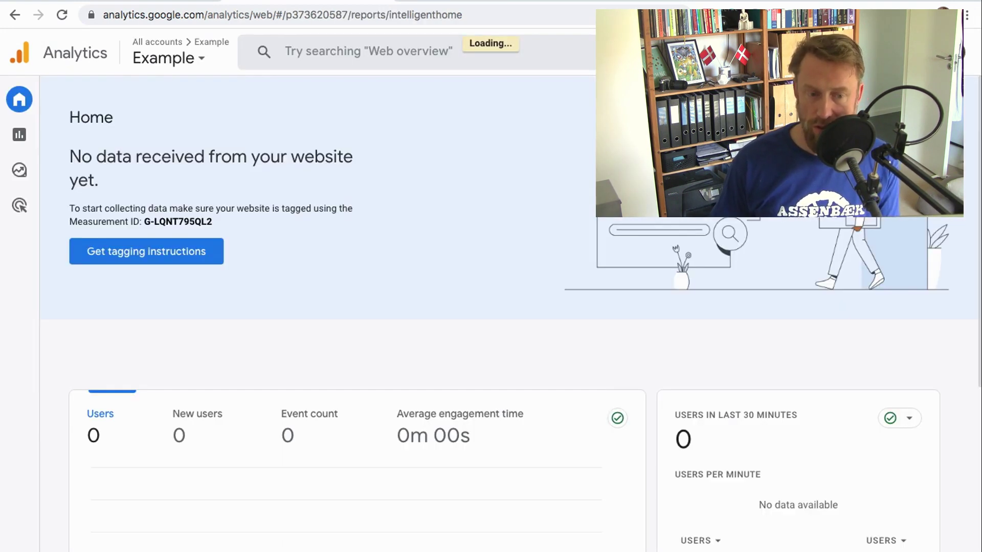
scroll(415, 332, down, 3)
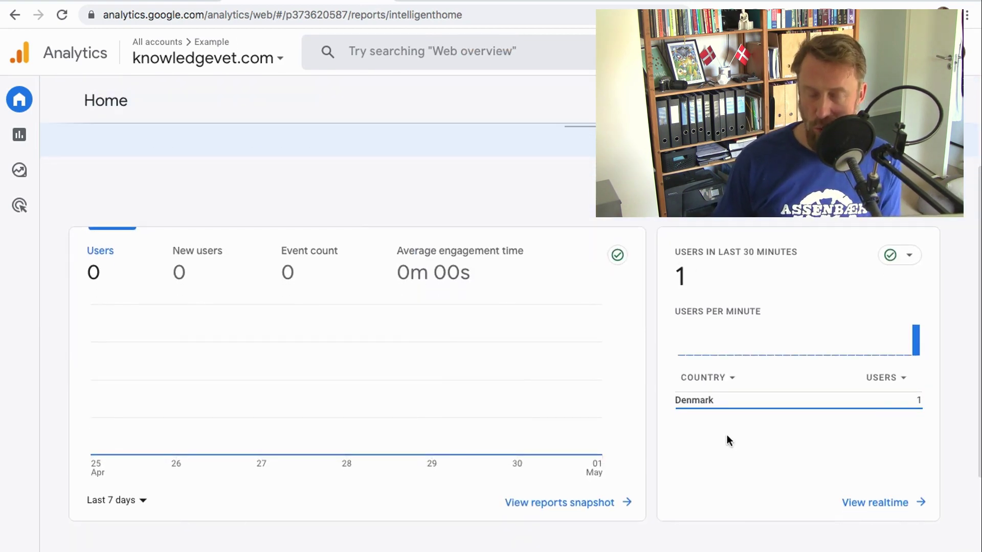
mouse_move(726, 404)
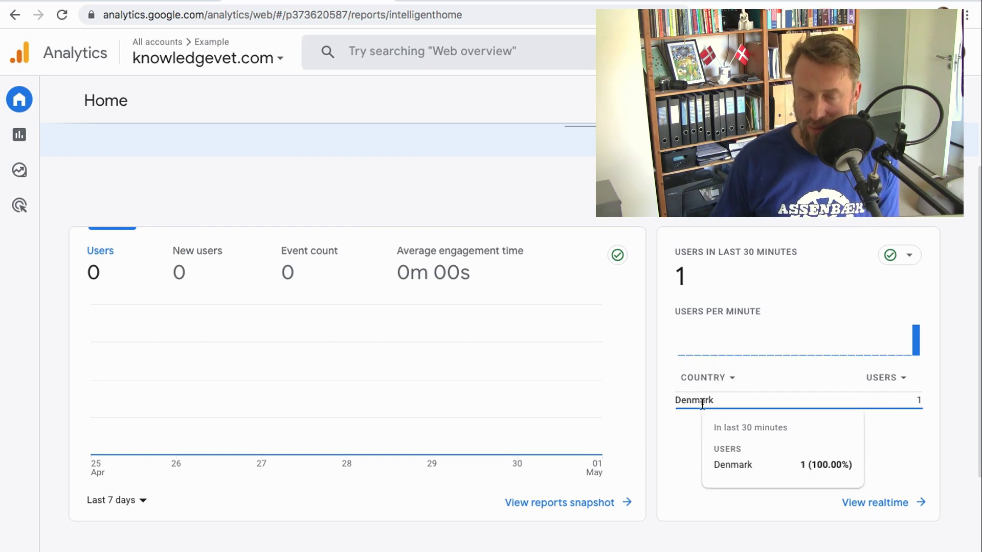
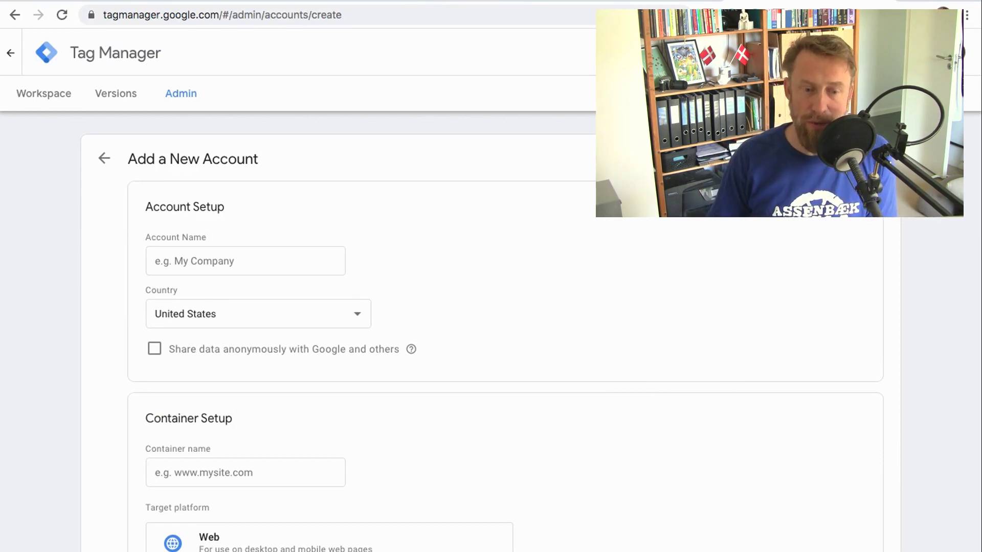
Name the new Tag Manager account WEBSITES AND BLOGS and set its country to Denmark.
click(219, 252)
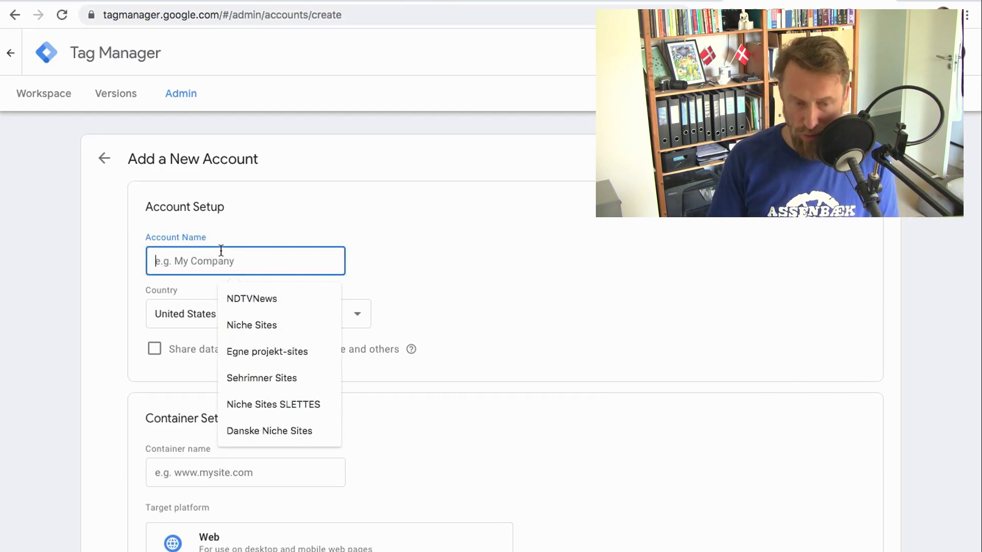
text(WE)
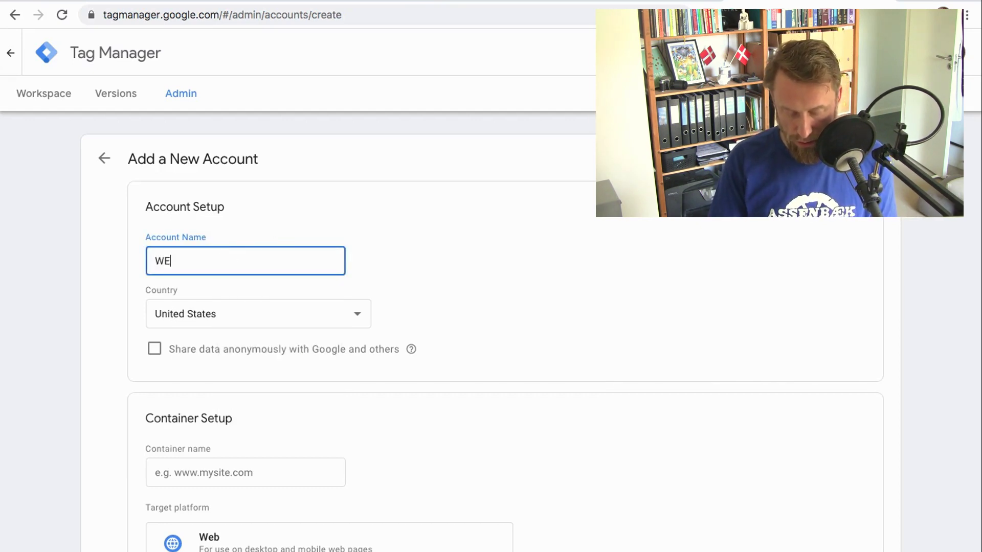
text(BSITES AND BLOGS)
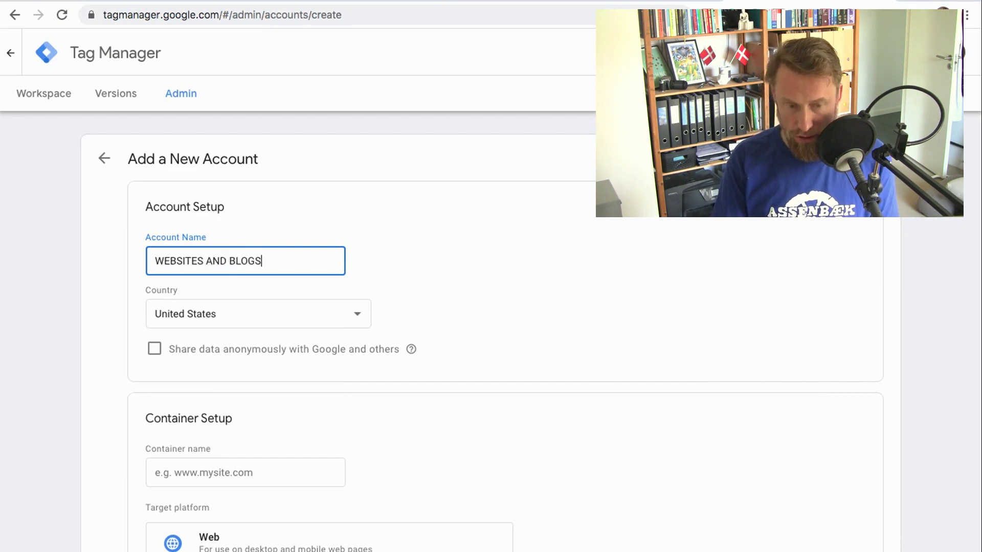
click(250, 313)
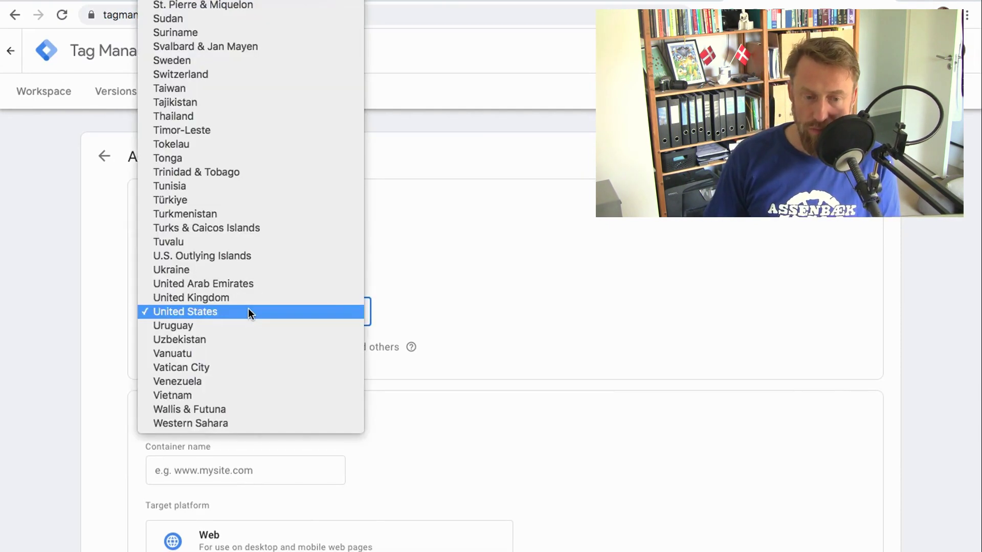
scroll(247, 308, up, 15)
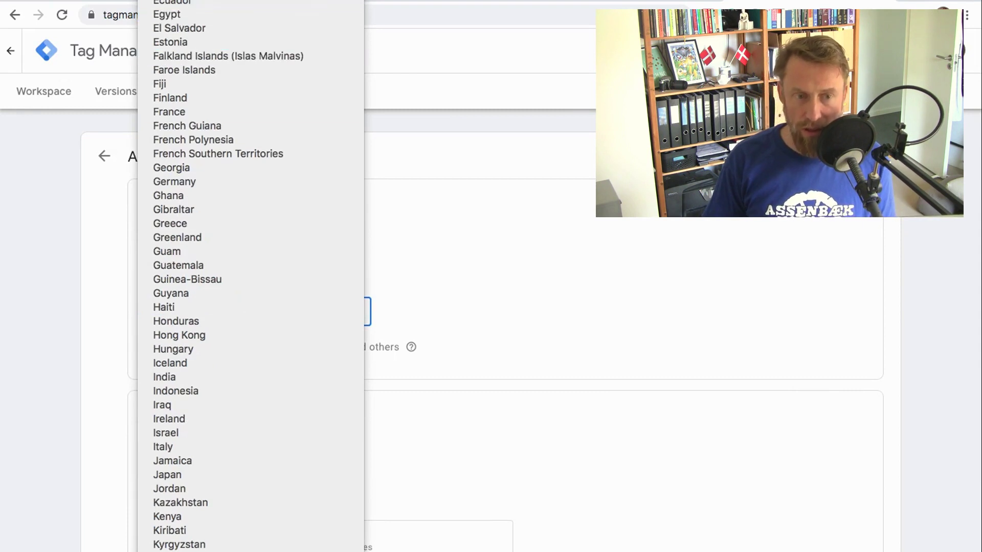
click(284, 369)
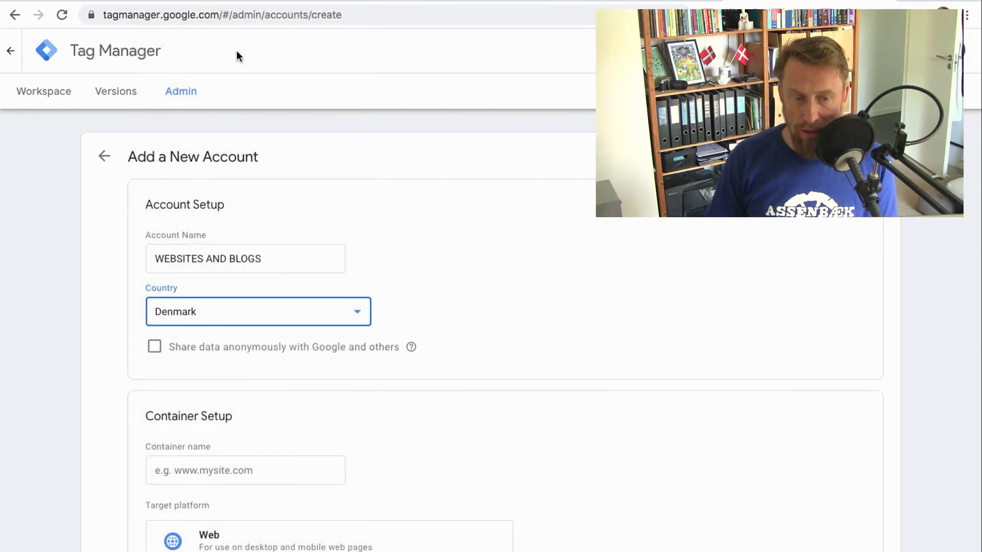
Name the container knowledgevet.com and choose Web as its target platform.
click(216, 473)
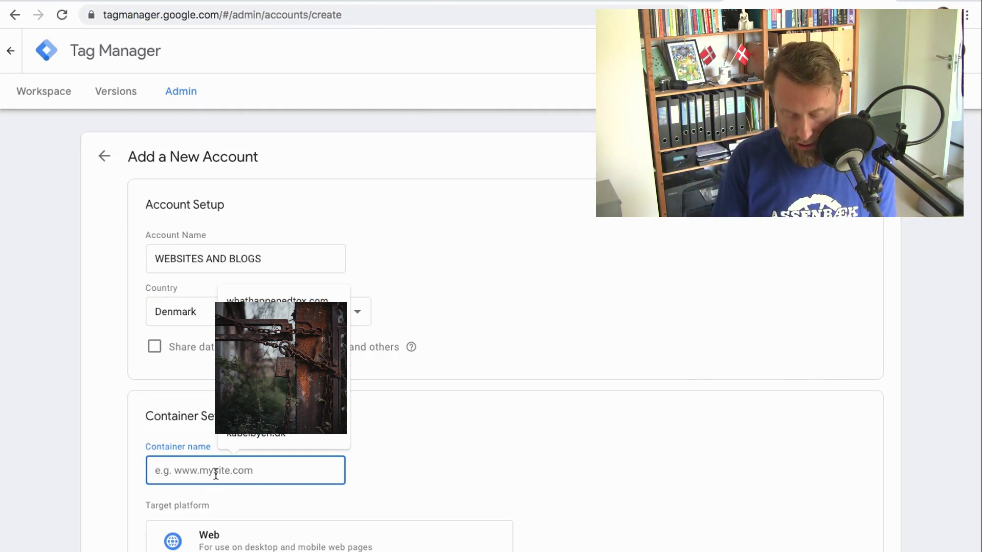
text(Kn)
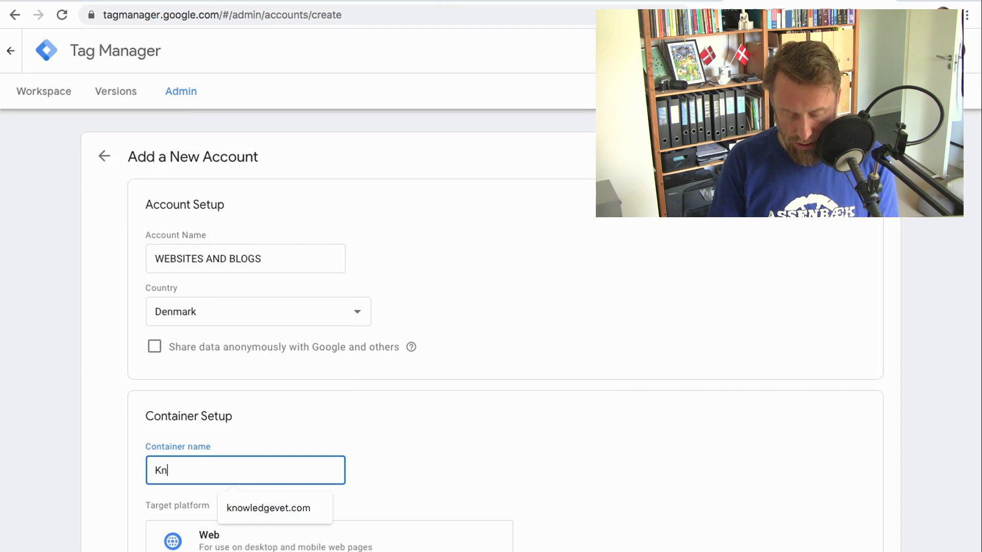
text(owled)
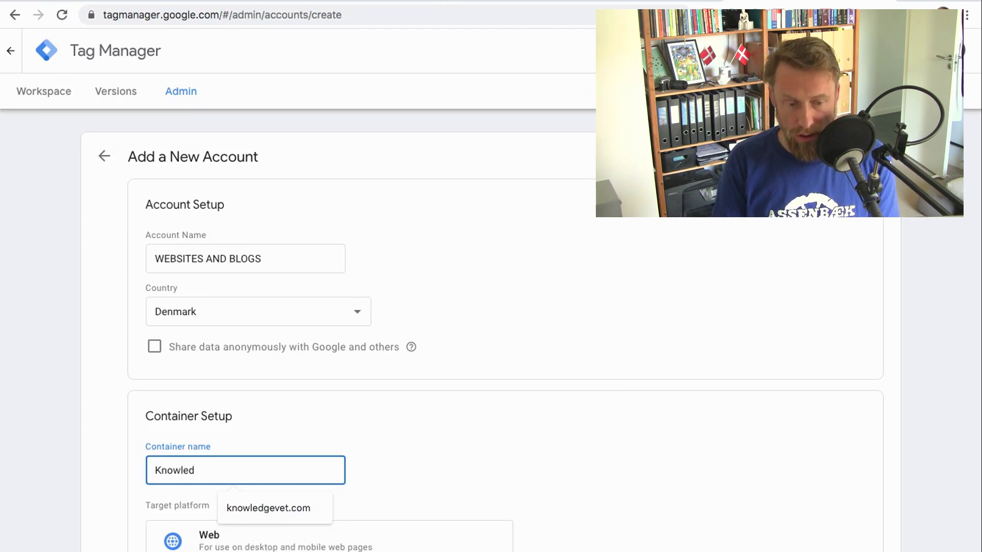
key(Down)
key(Return)
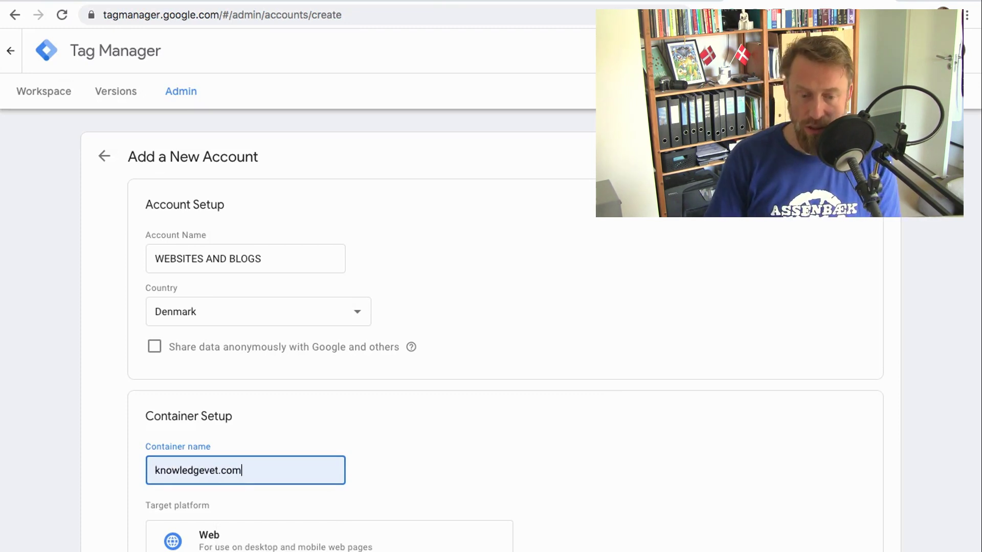
click(179, 546)
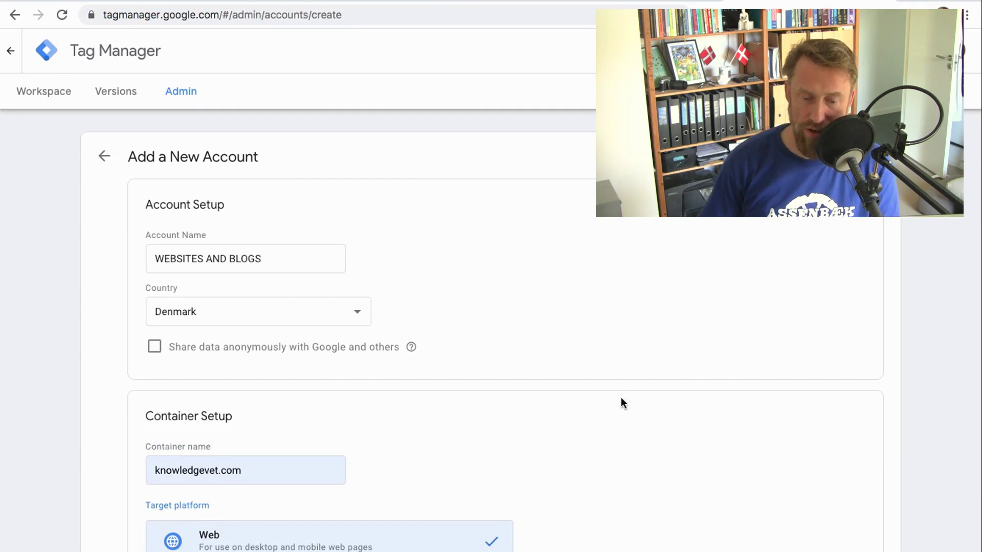
Create the Tag Manager account and container, accepting the Terms of Service Agreement.
scroll(664, 403, down, 5)
click(163, 549)
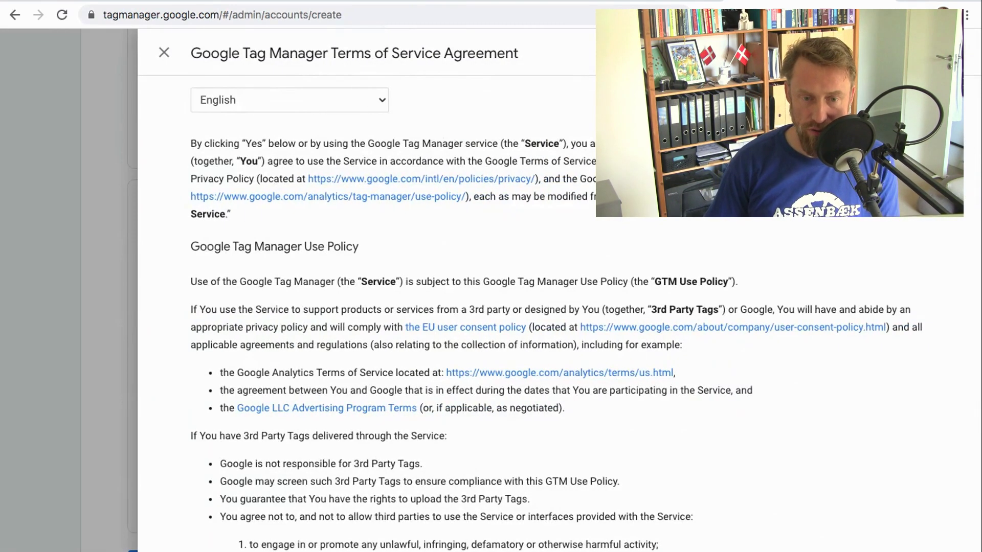
scroll(659, 354, down, 5)
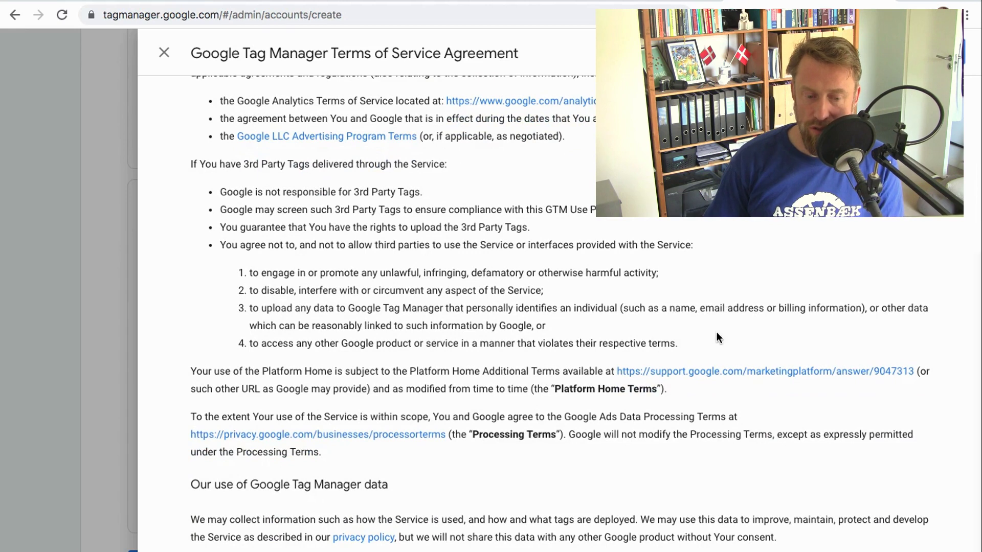
key(Escape)
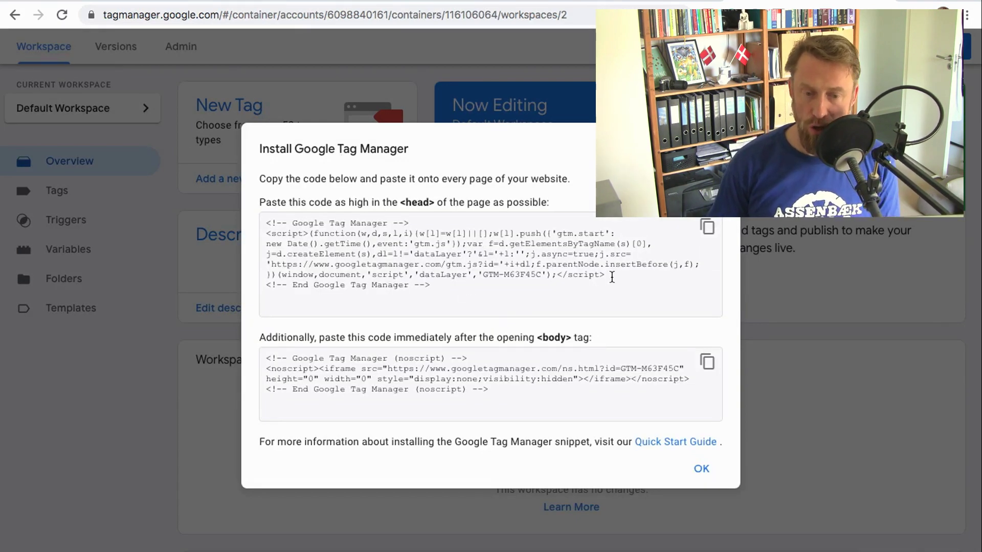
Copy the Google Tag Manager head snippet and replace the gtag script in header.php with it, keeping the Google tag comment line.
double_click(417, 202)
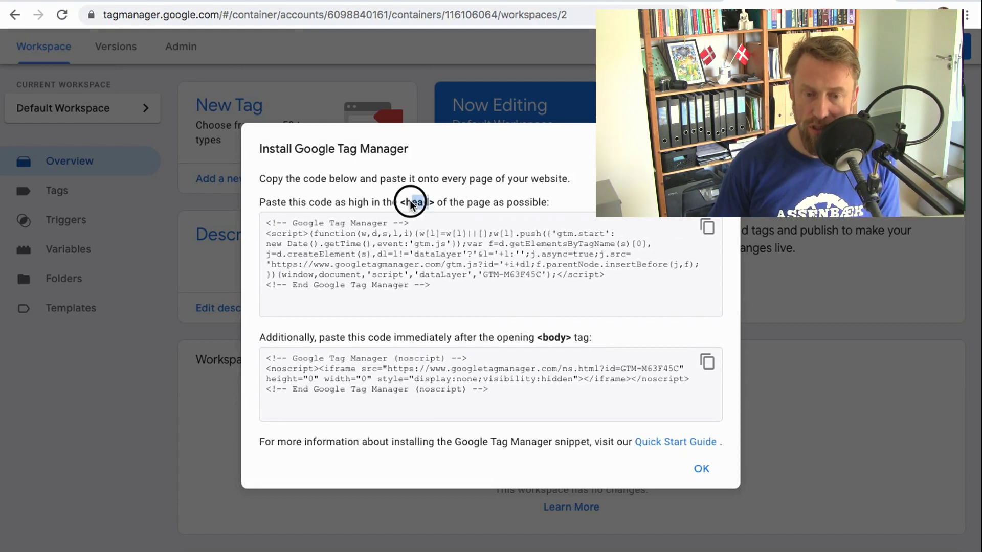
click(709, 228)
click(617, 1)
click(367, 341)
drag(236, 414, 129, 335)
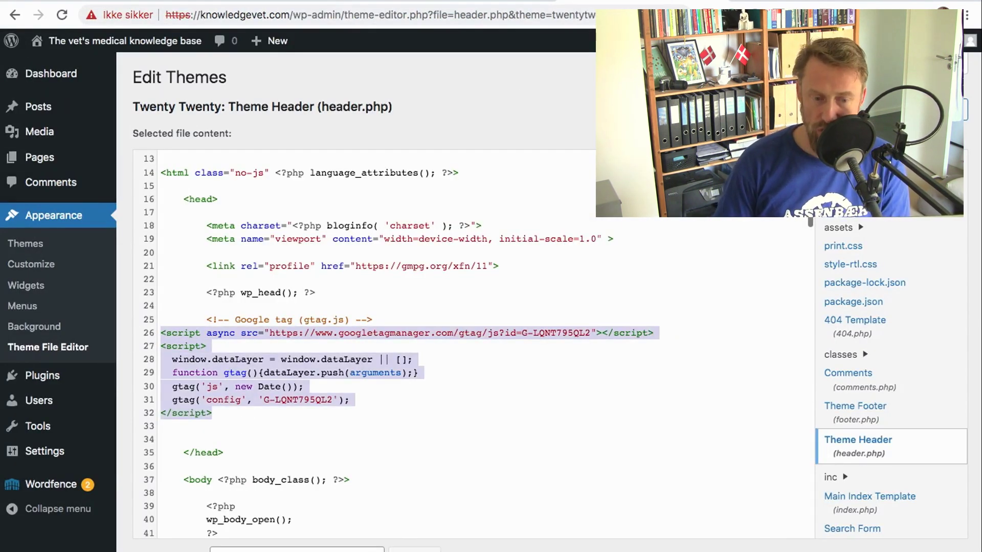
key(BackSpace)
key(Return)
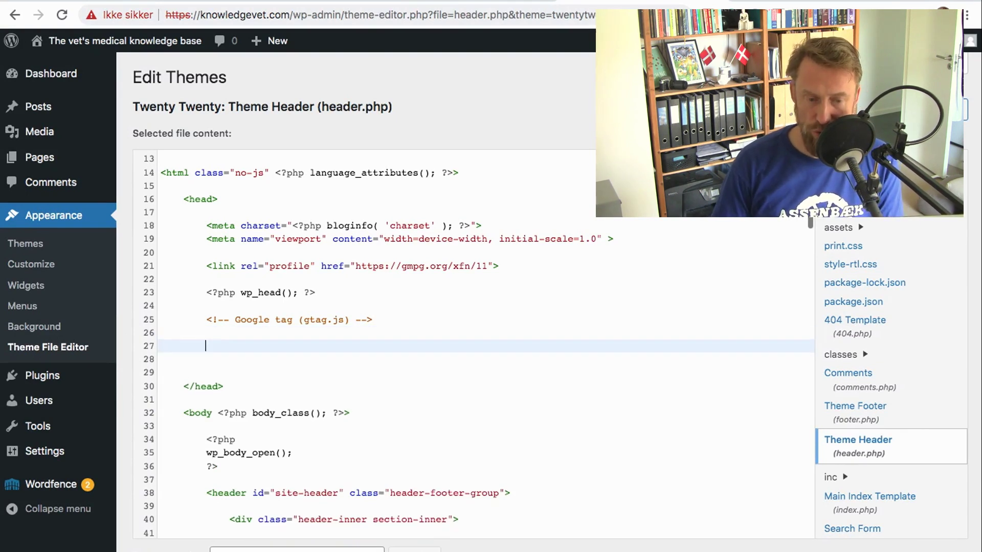
key(ctrl+v)
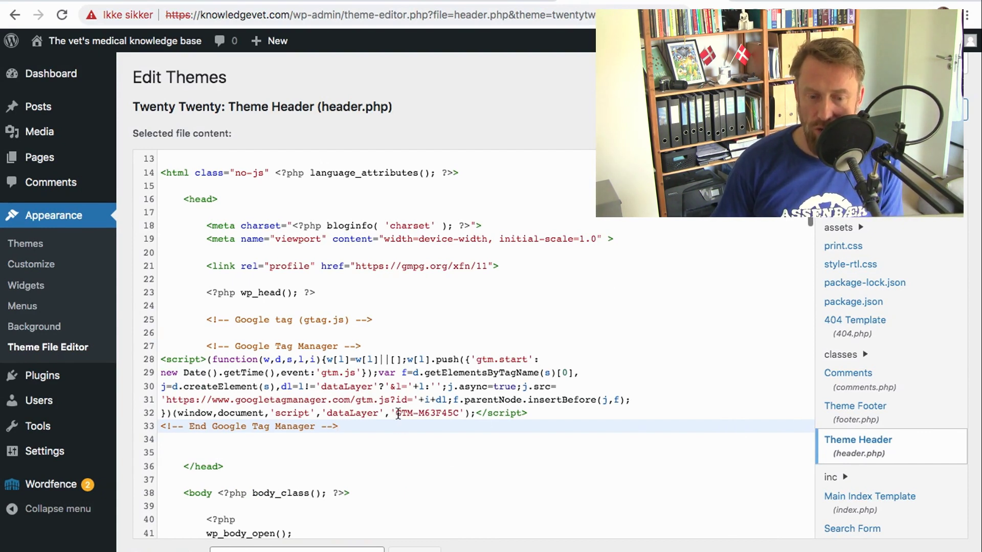
drag(398, 414, 457, 415)
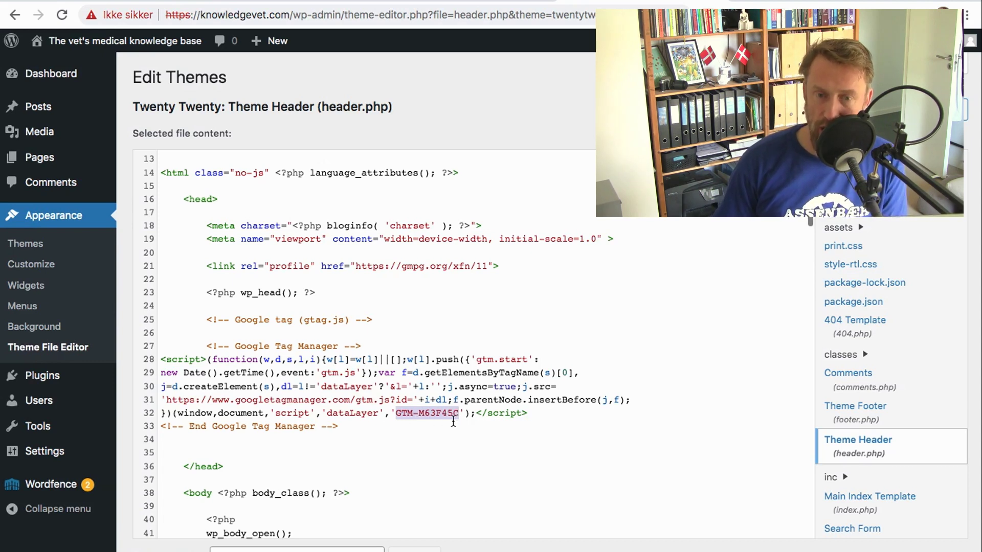
Copy the Tag Manager noscript snippet and paste it into header.php between the opening body tag and the wp_body_open call.
key(ctrl+Tab)
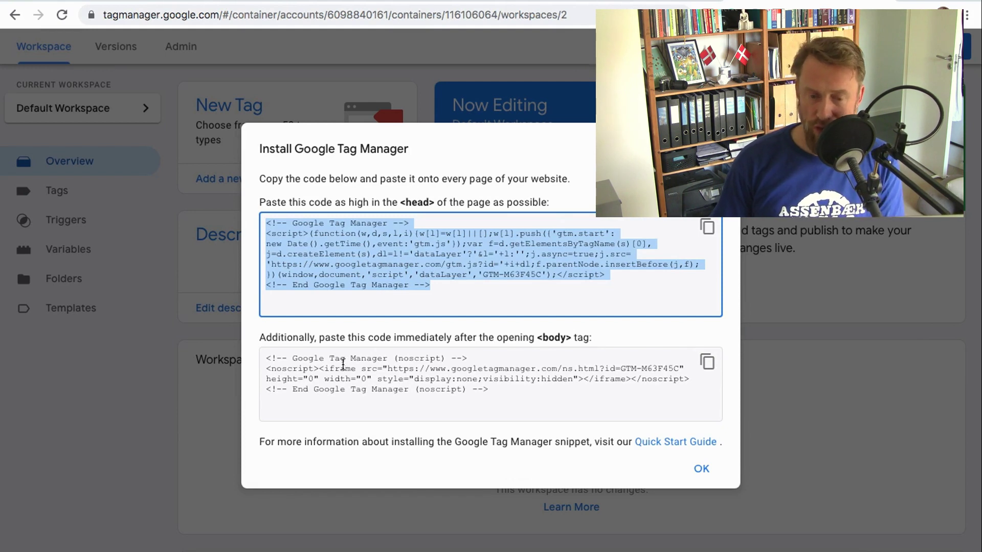
drag(522, 392, 231, 356)
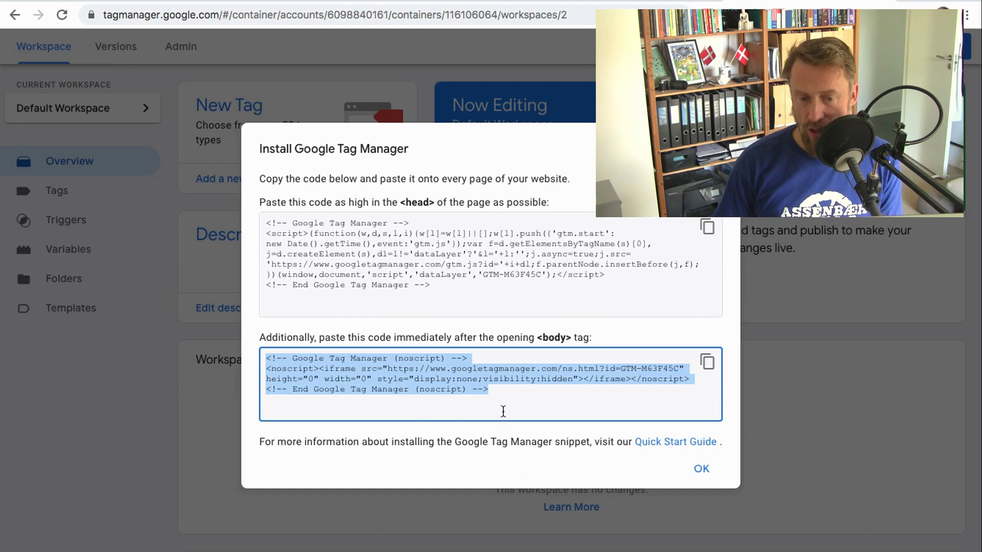
click(468, 4)
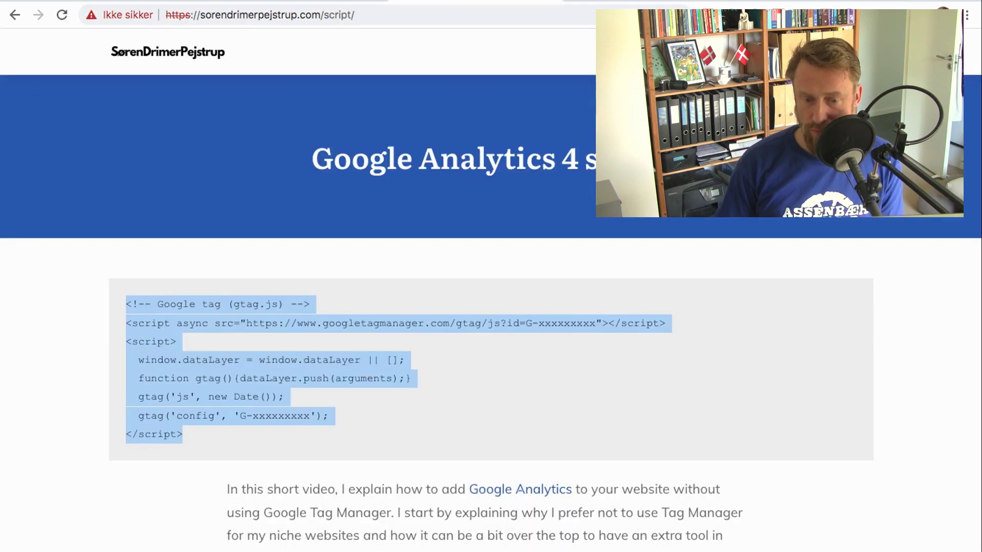
click(644, 4)
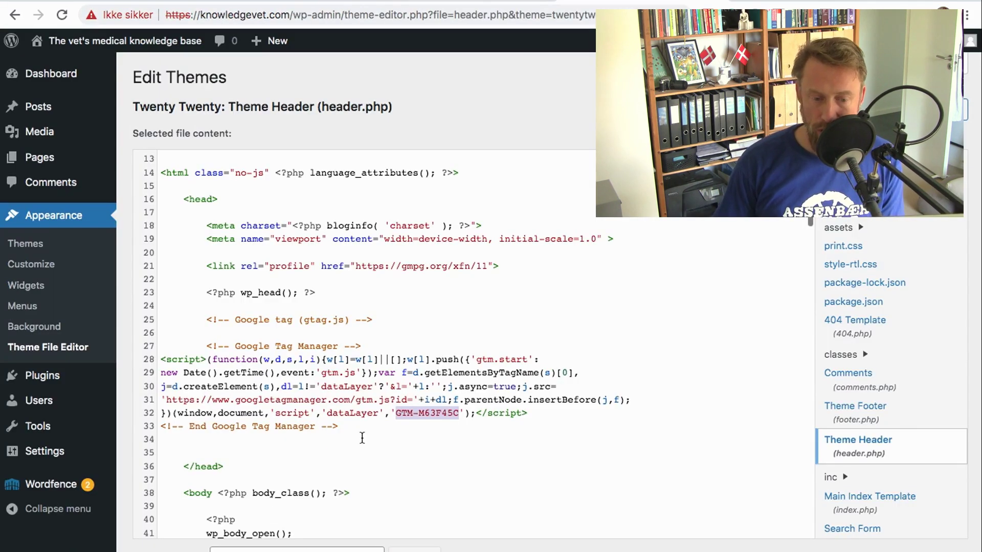
scroll(315, 457, down, 2)
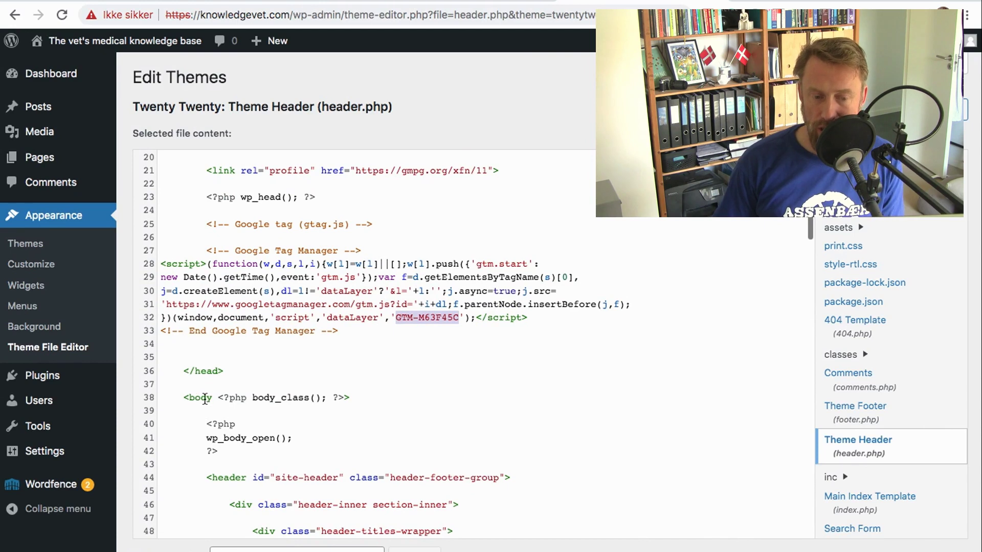
click(186, 398)
click(225, 411)
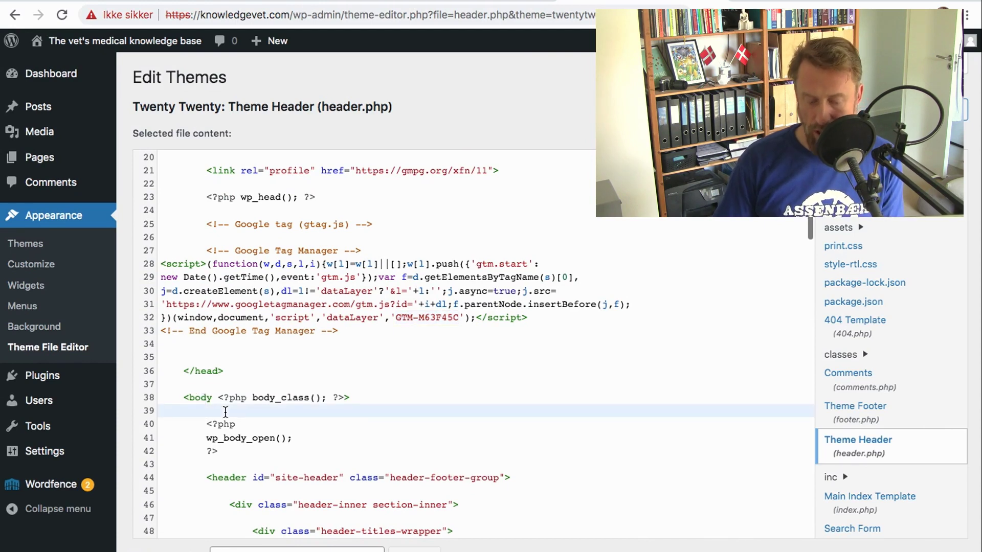
key(Return)
key(Return)
key(Up)
key(ctrl+v)
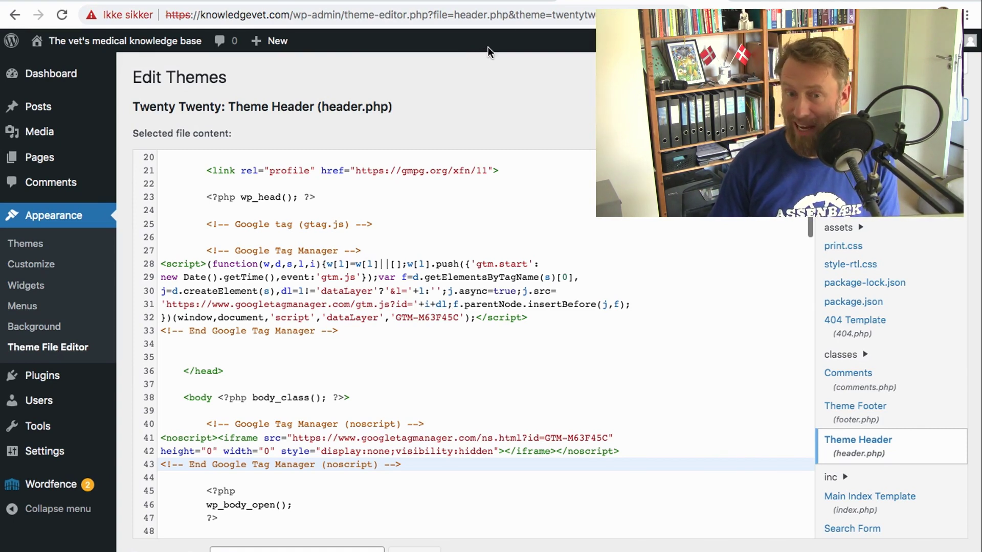
Return to Tag Manager, dismiss the installation instructions and start a new tag in the Default Workspace.
key(ctrl+Tab)
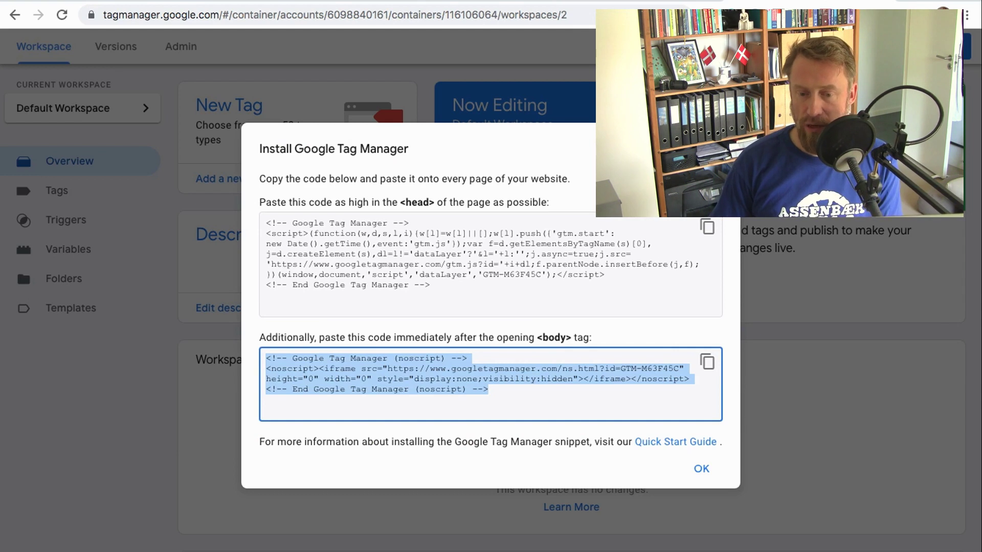
click(702, 472)
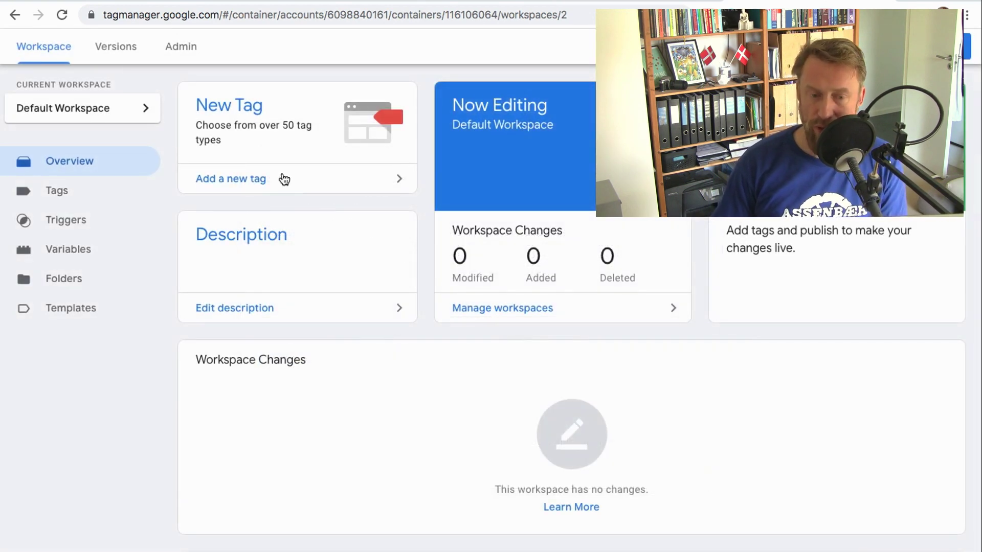
click(224, 113)
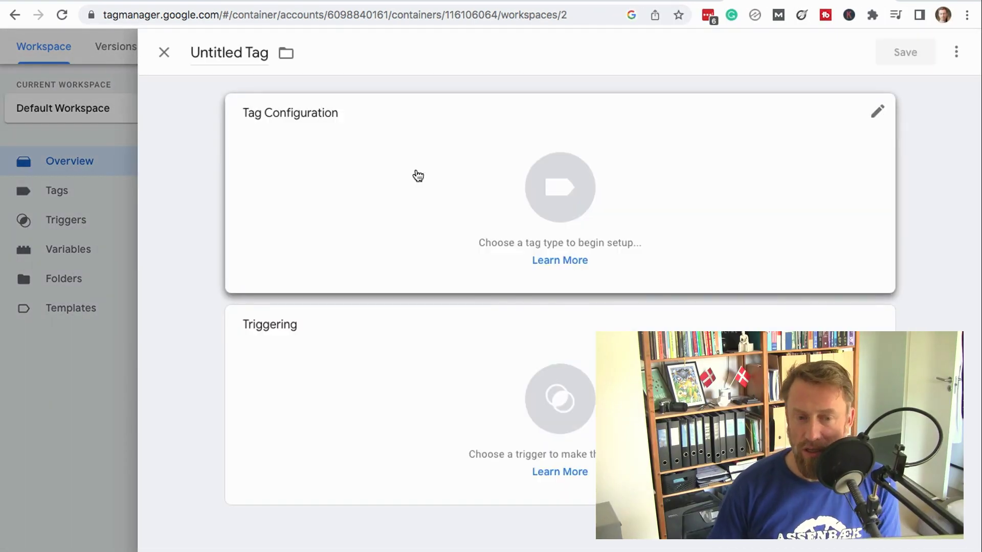
Choose the Google Analytics: GA4 Configuration tag type, switch to Google Analytics and copy the Measurement ID of the knowledgevet.com data stream.
click(394, 178)
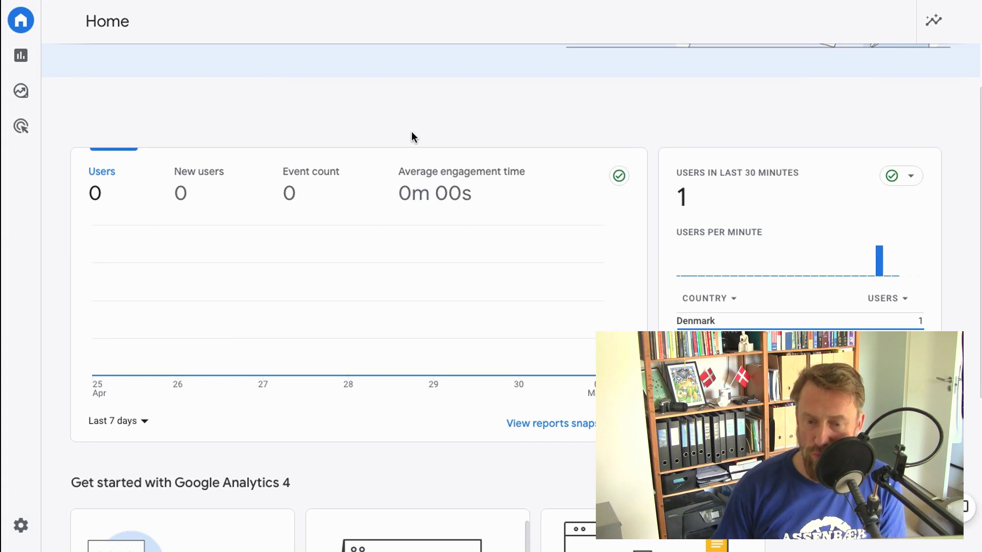
scroll(411, 137, down, 2)
mouse_move(5, 478)
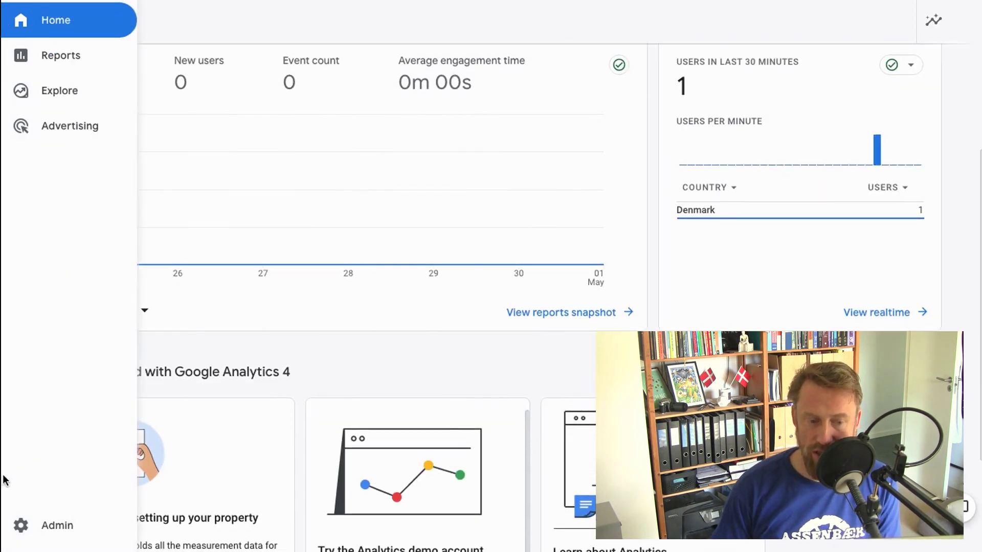
click(57, 526)
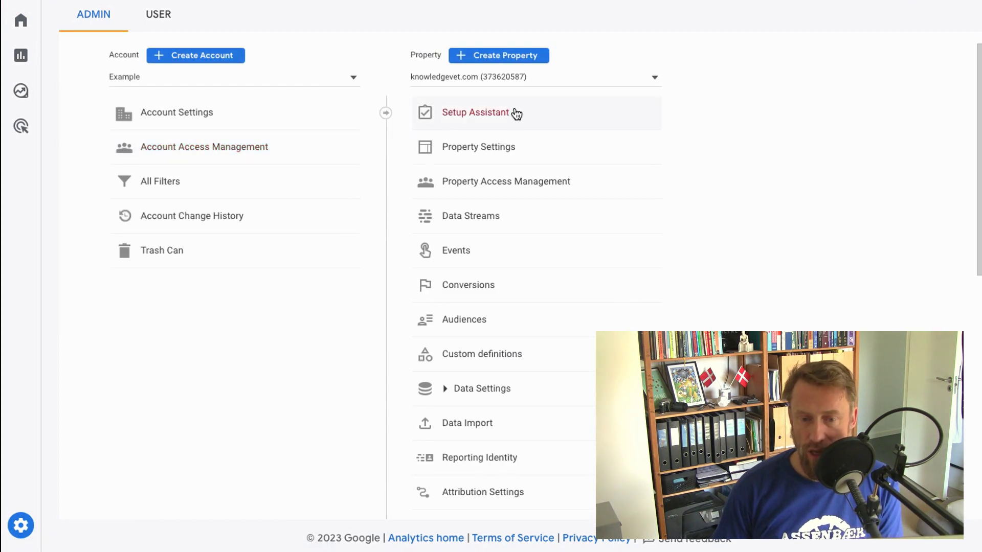
click(473, 217)
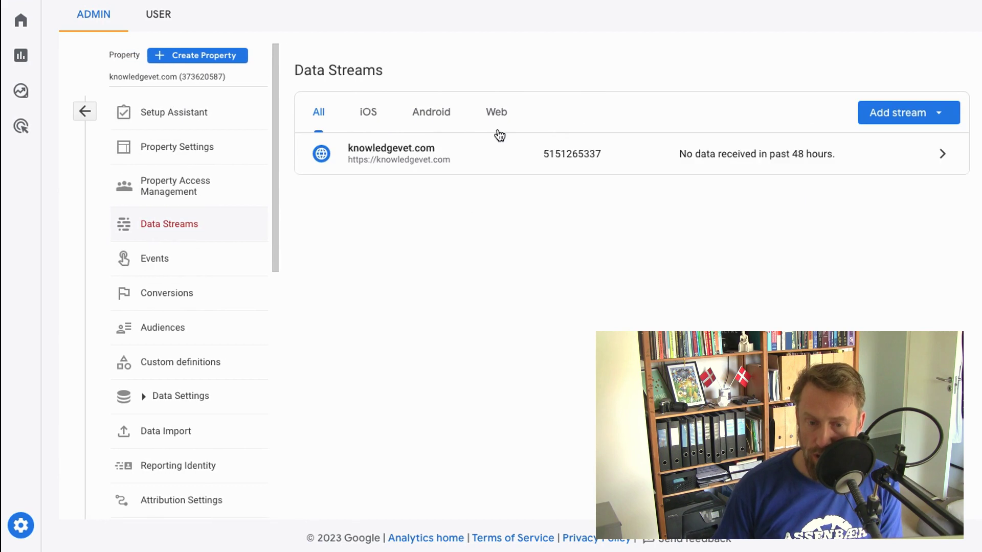
click(430, 164)
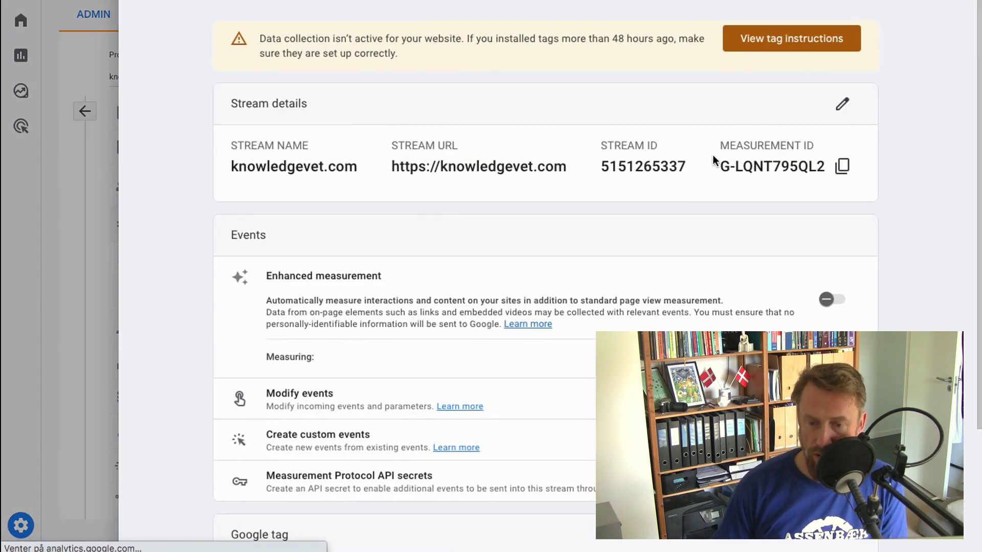
click(843, 166)
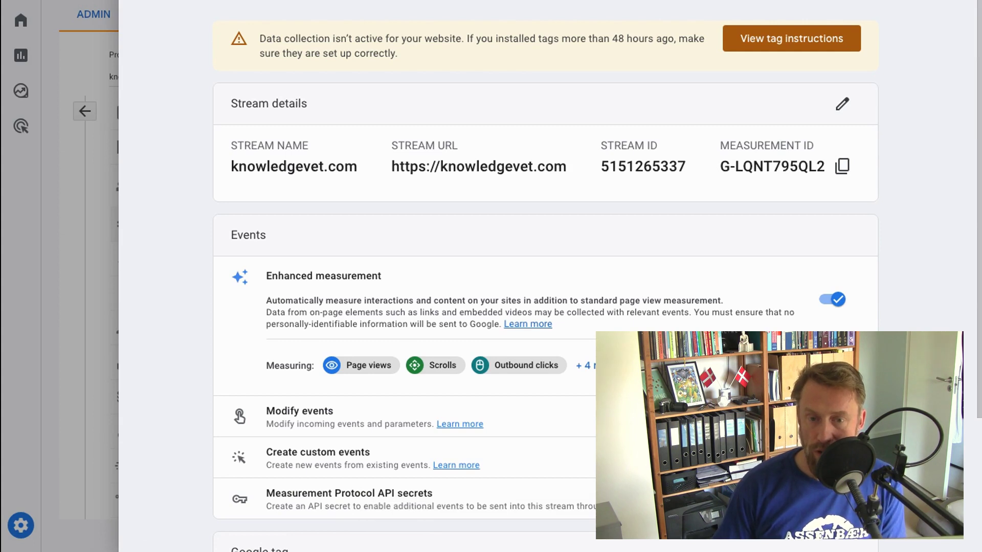
Return to Tag Manager and paste the copied Measurement ID into the GA4 Configuration tag.
click(784, 21)
click(279, 292)
key(super+v)
click(462, 311)
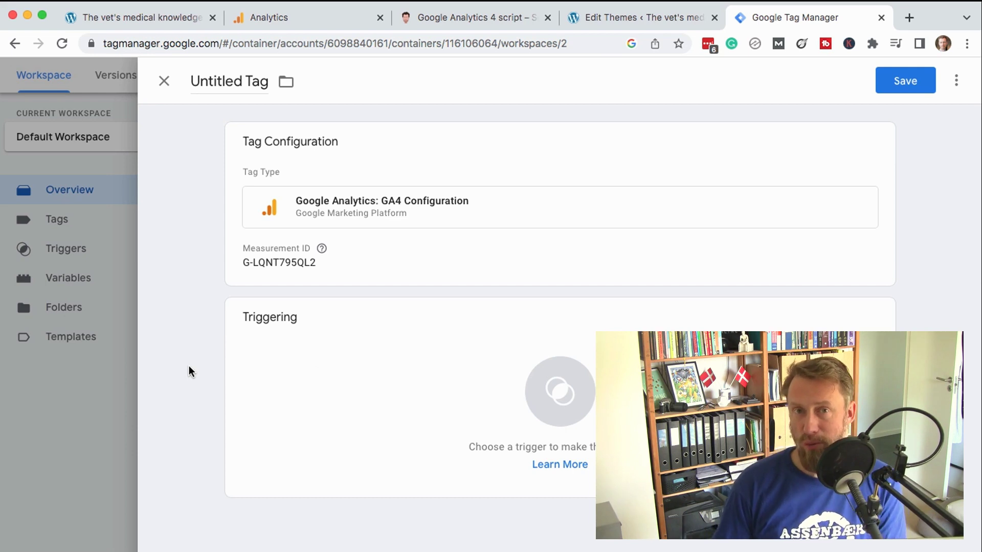
Set the tag to fire on the All Pages trigger and save it as Google Analytics GA4 Configuration.
click(287, 414)
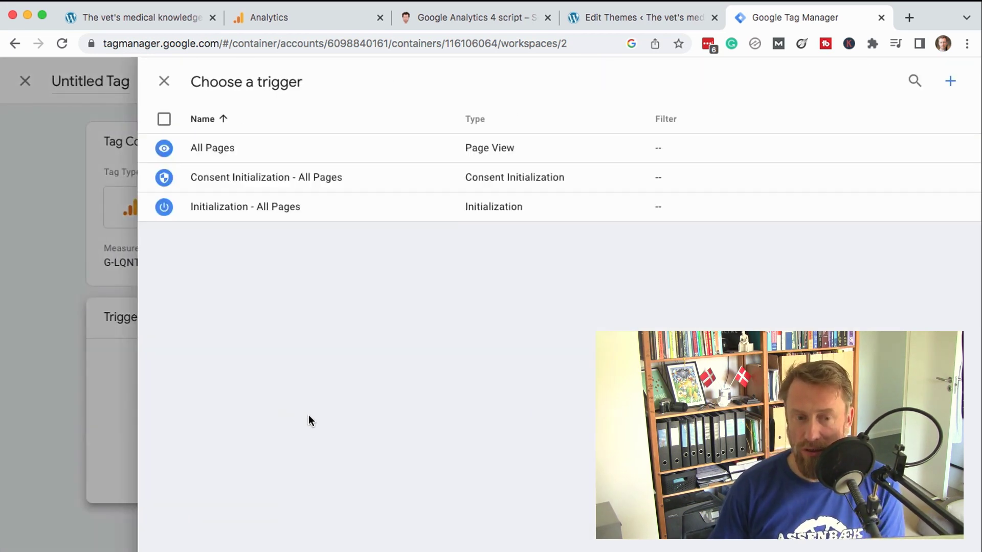
click(213, 148)
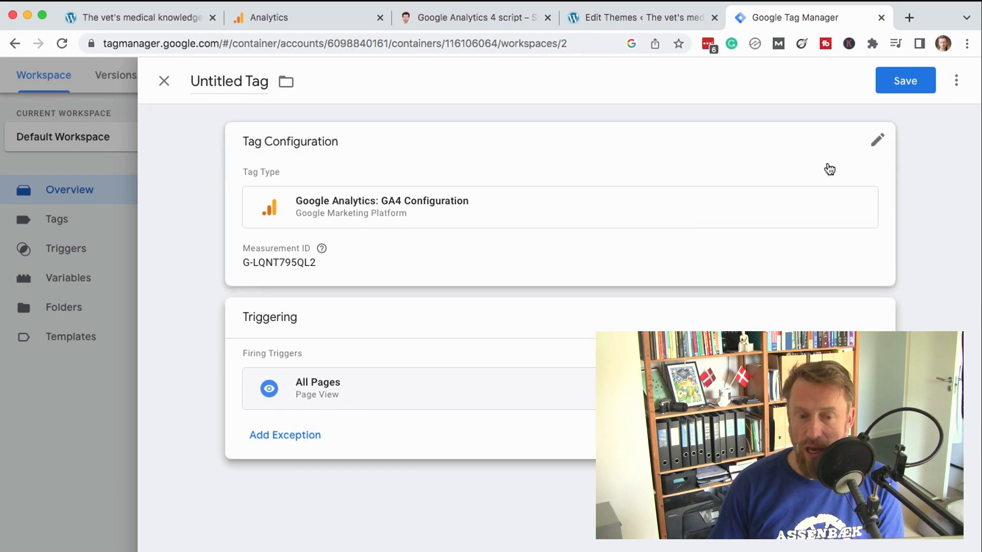
click(905, 86)
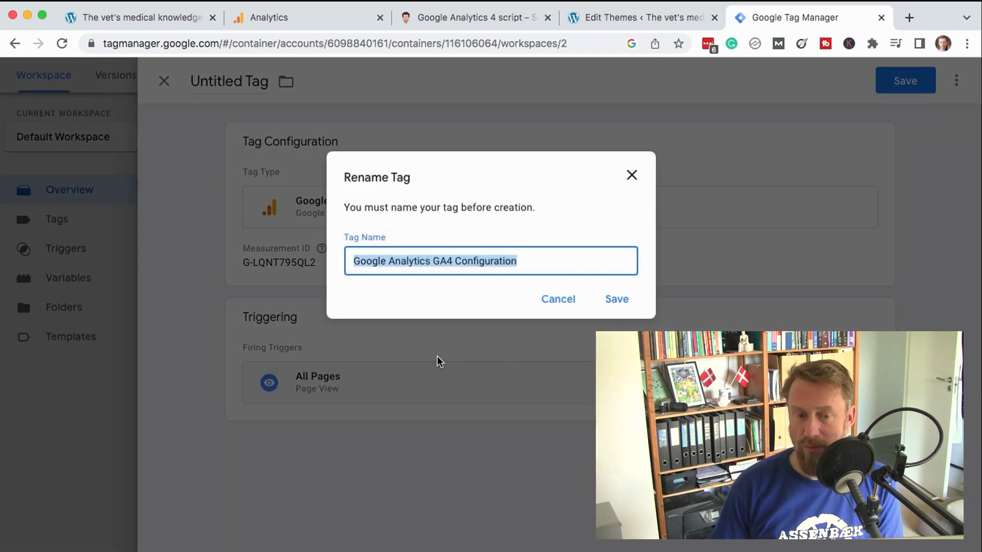
click(625, 301)
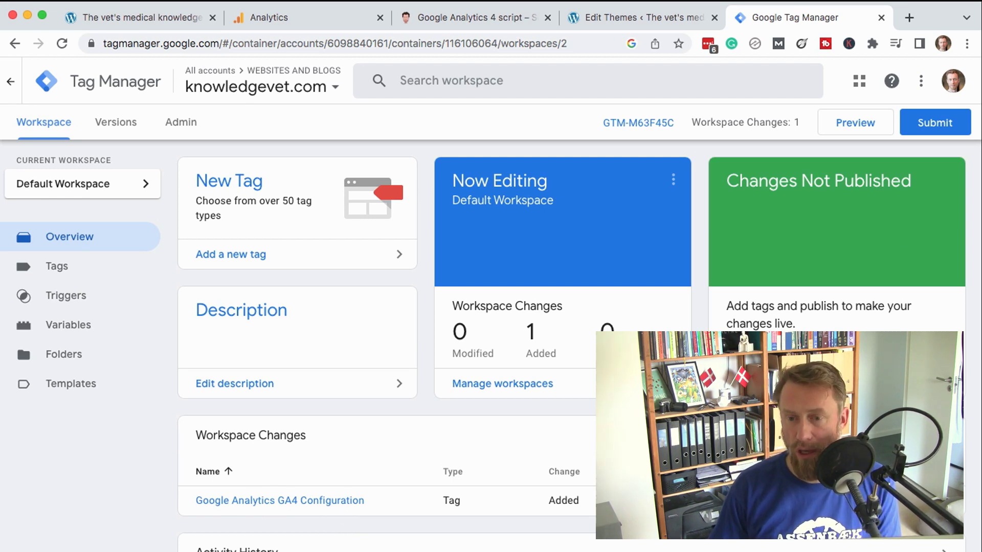
Submit the workspace changes with the version name Version1 and publish them to the Live environment.
click(944, 129)
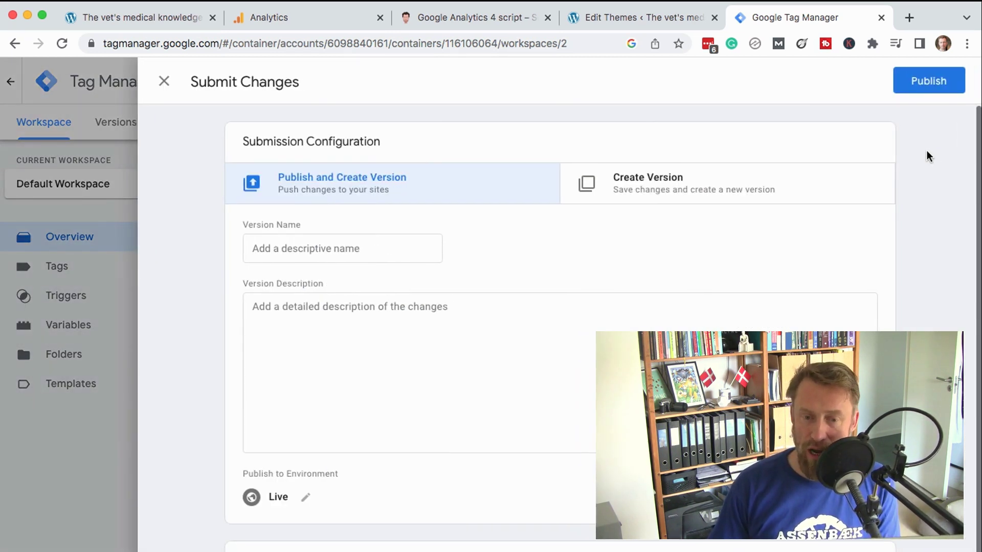
click(342, 250)
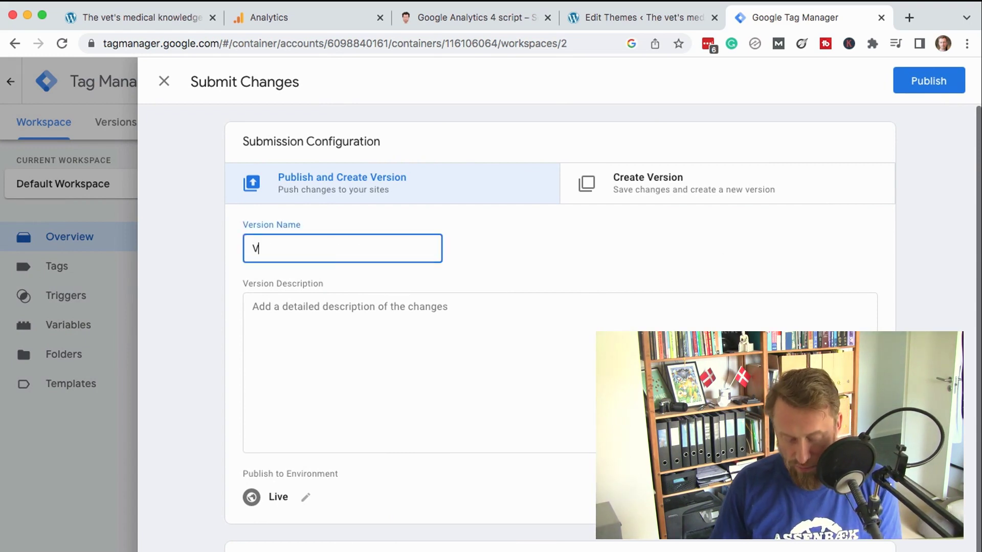
click(919, 82)
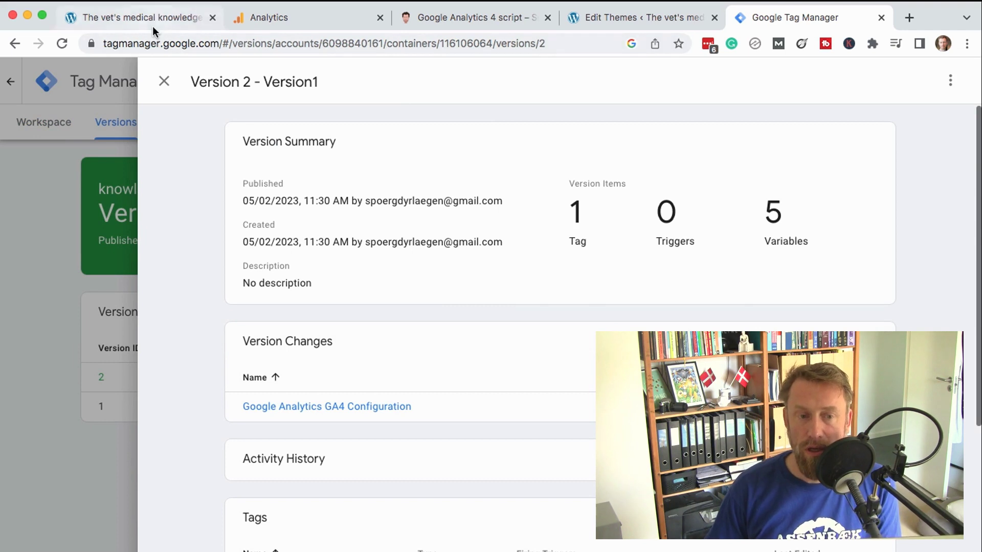
Switch to the website and reload knowledgevet.com/?1=2 to generate a test visit.
click(116, 28)
click(313, 44)
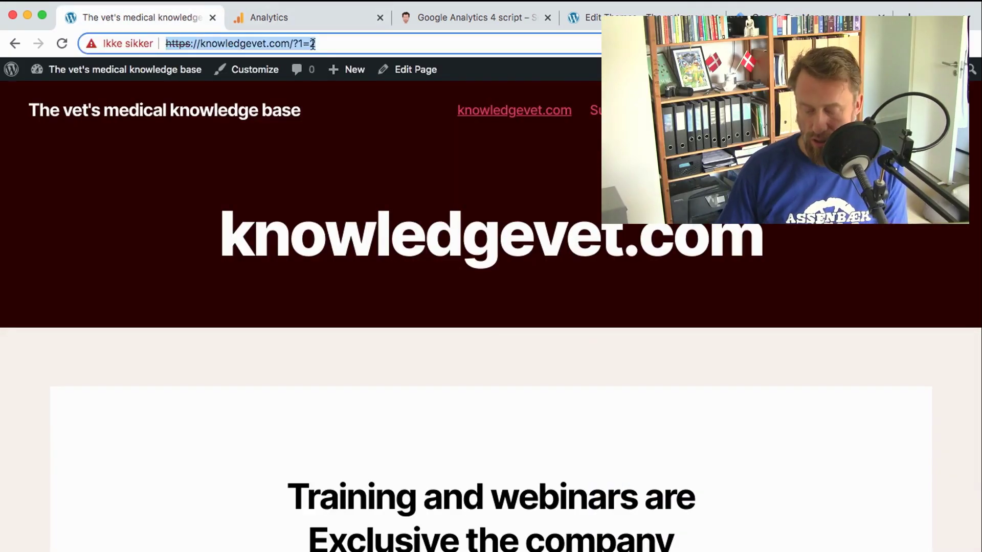
key(Return)
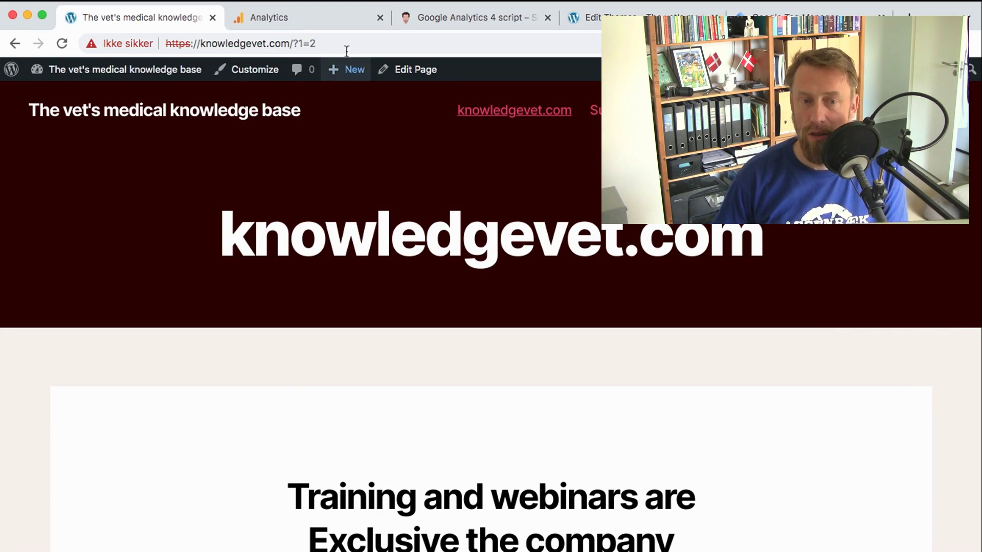
Switch to Google Analytics, close the web stream details and check the users in the last 30 minutes on the Home page.
click(309, 20)
click(146, 81)
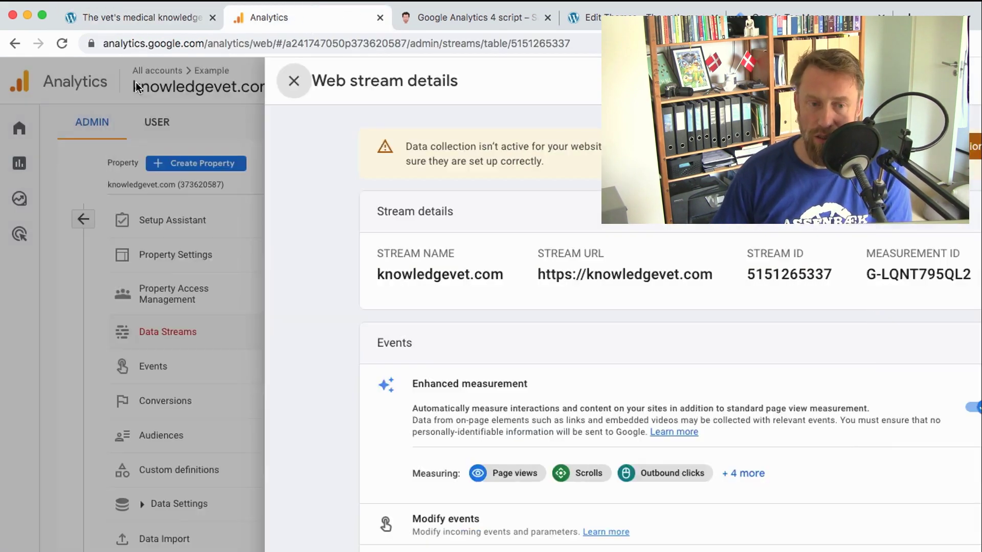
click(20, 129)
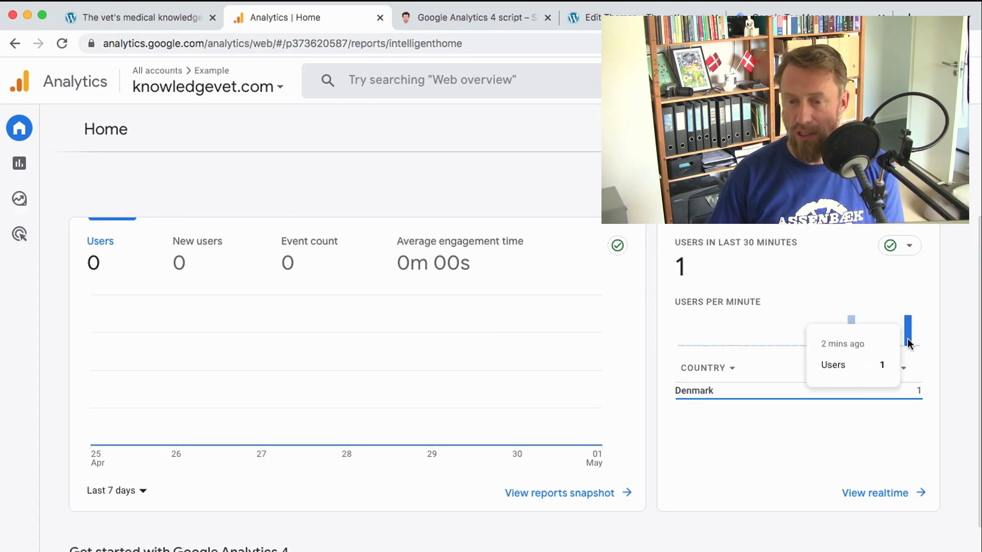
mouse_move(905, 360)
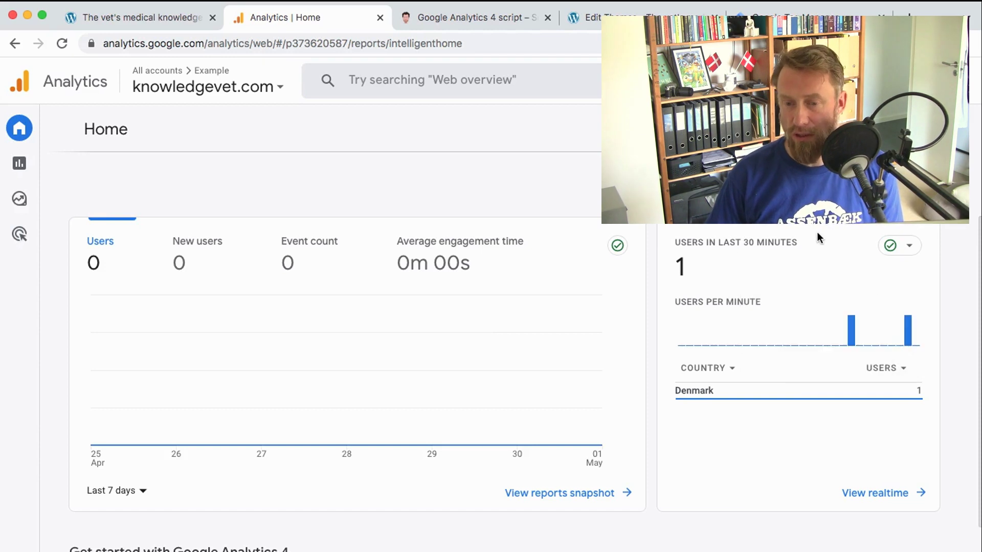